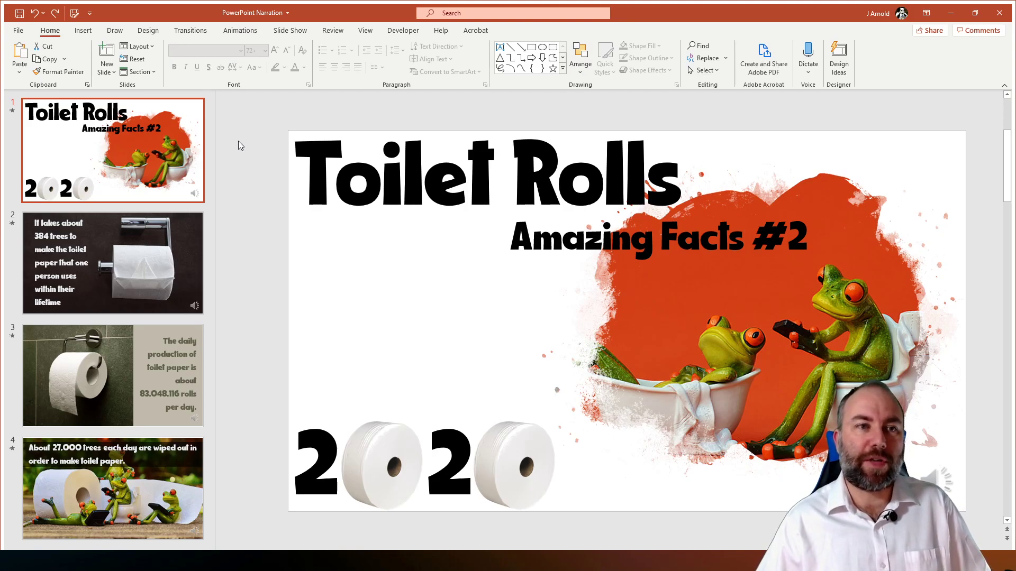
Look over the Save As locations and the available save formats, then return to the slides.
left_click(19, 31)
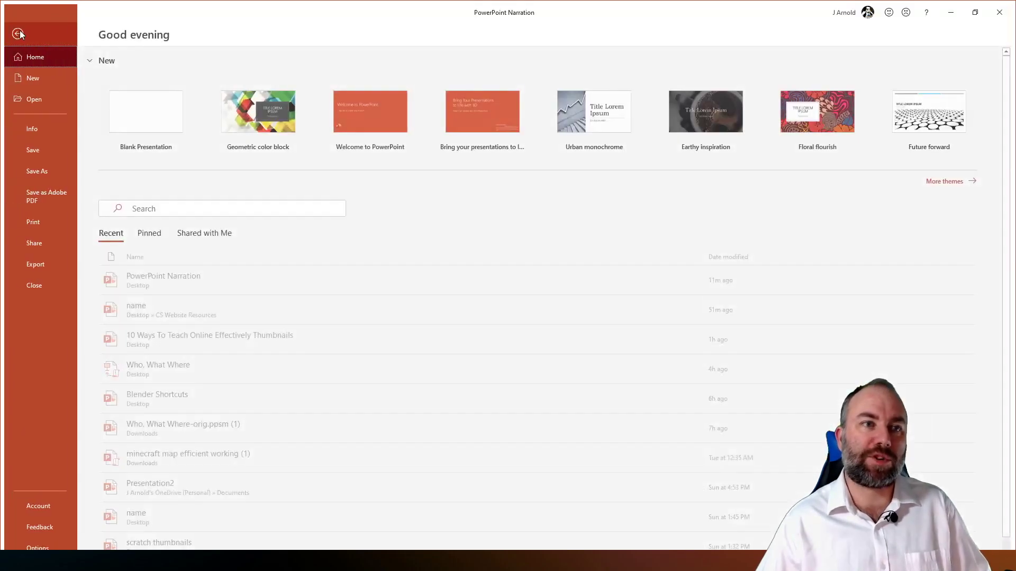
left_click(46, 168)
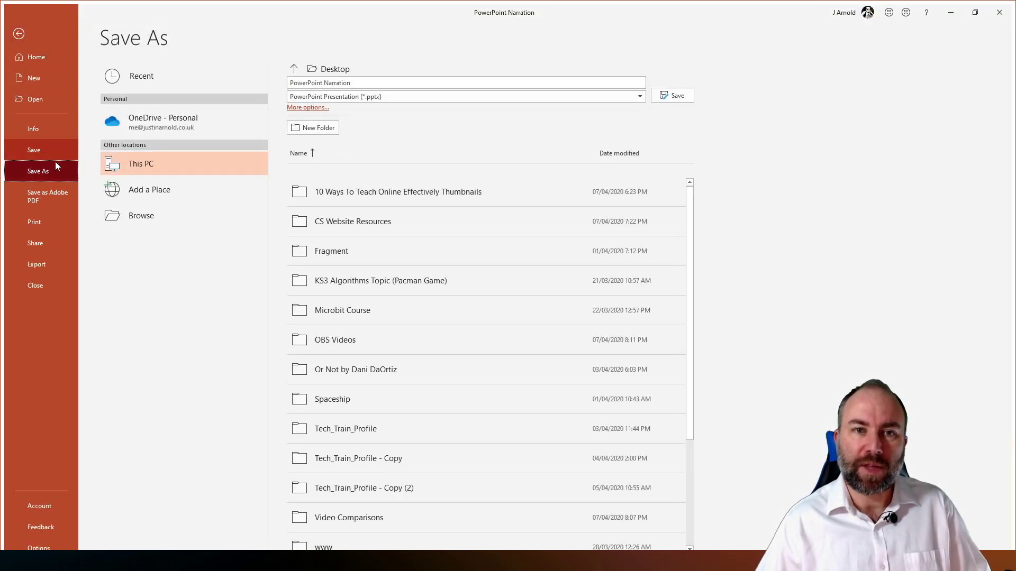
left_click(385, 98)
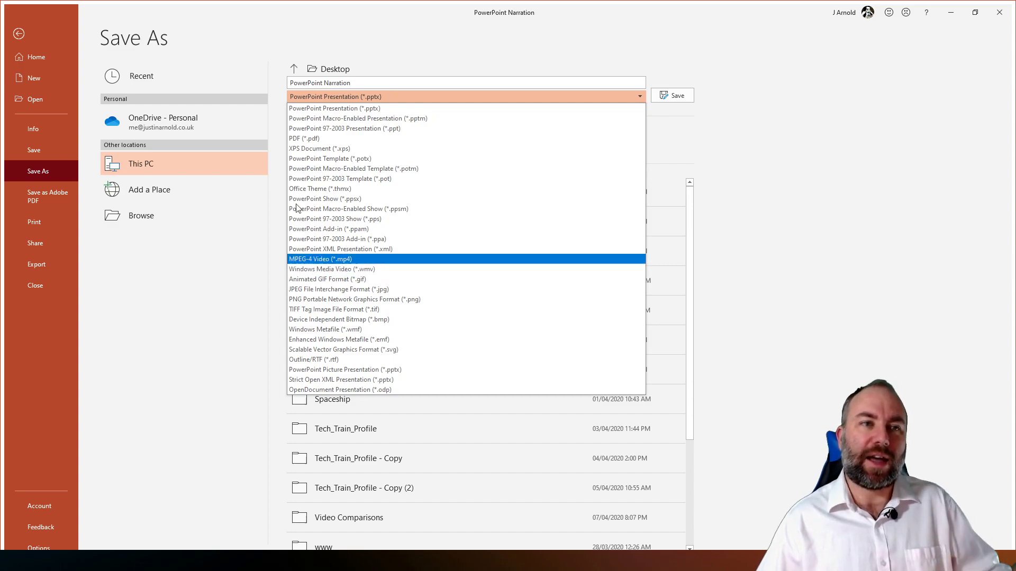
left_click(20, 33)
left_click(264, 141)
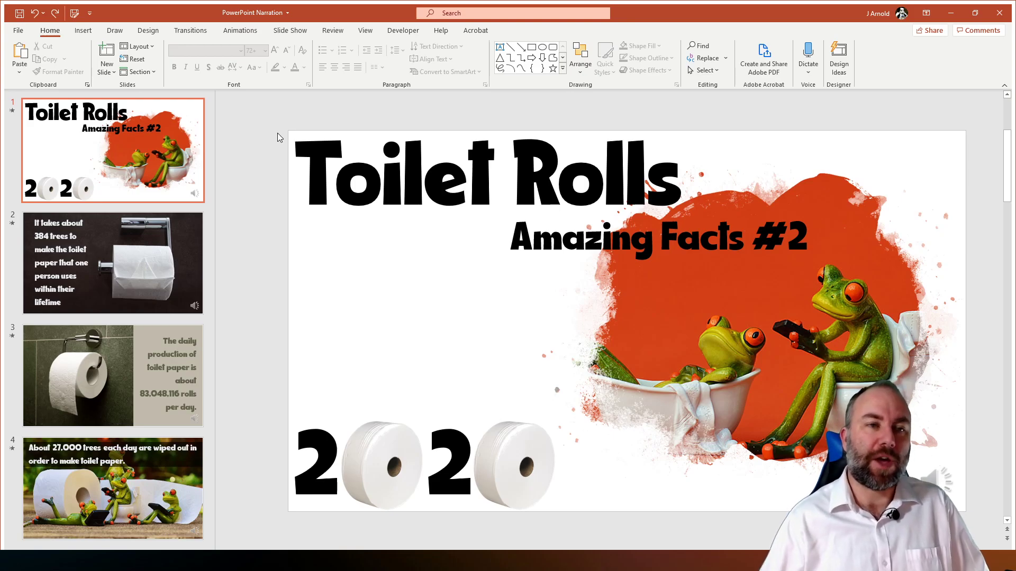
Reopen the File backstage after stepping back to the slides twice.
left_click(19, 31)
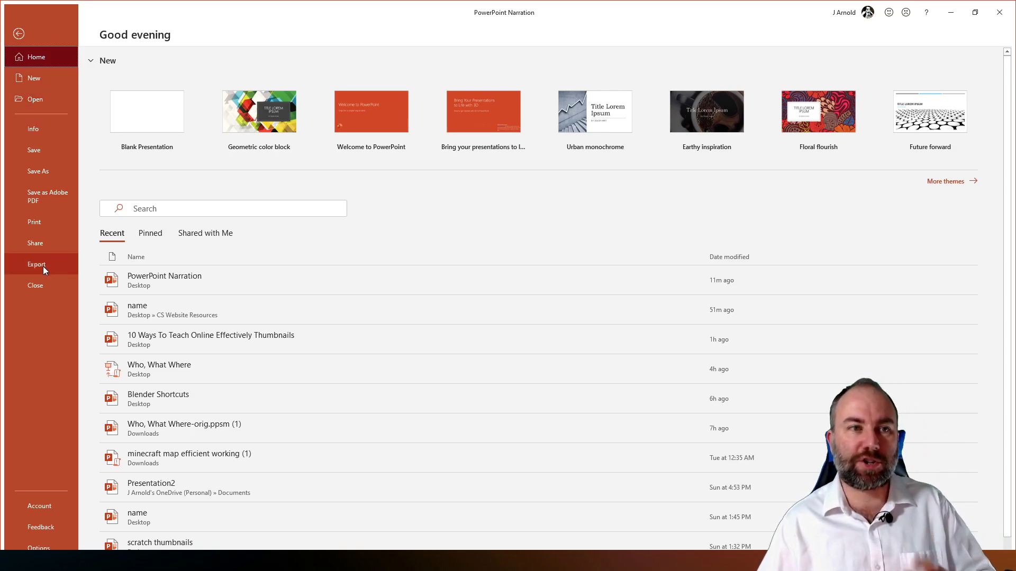
left_click(20, 36)
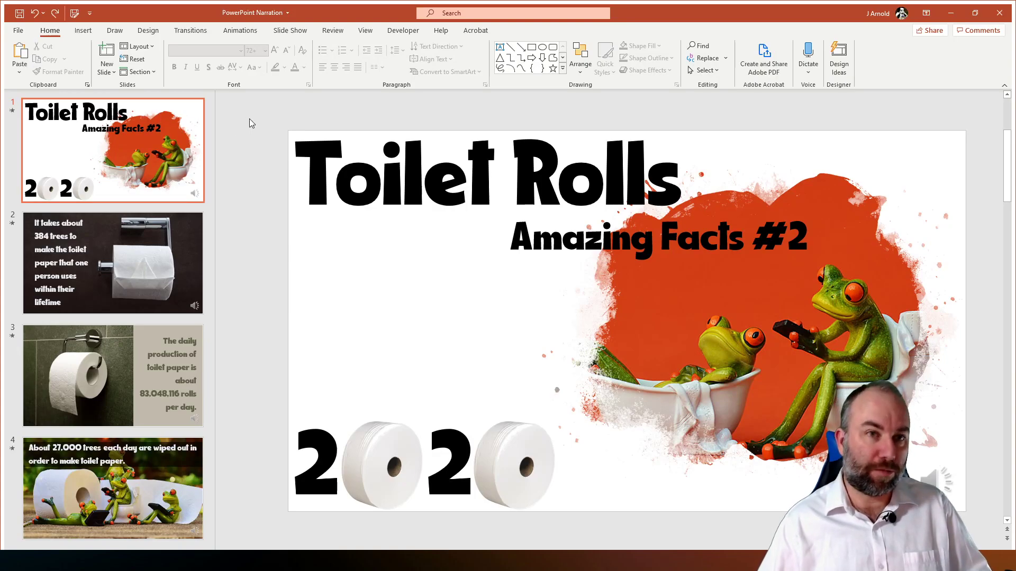
left_click(19, 32)
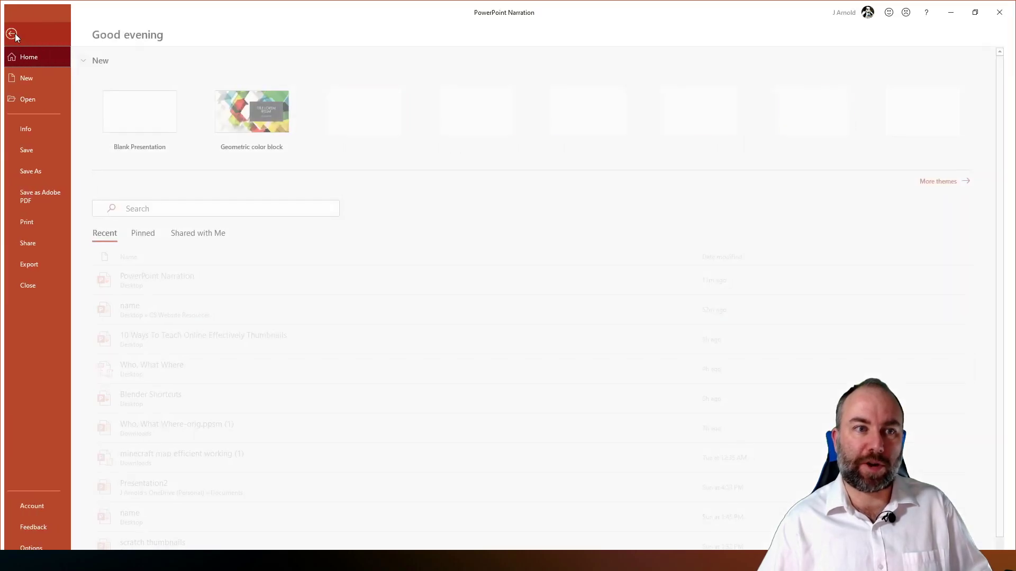
left_click(13, 35)
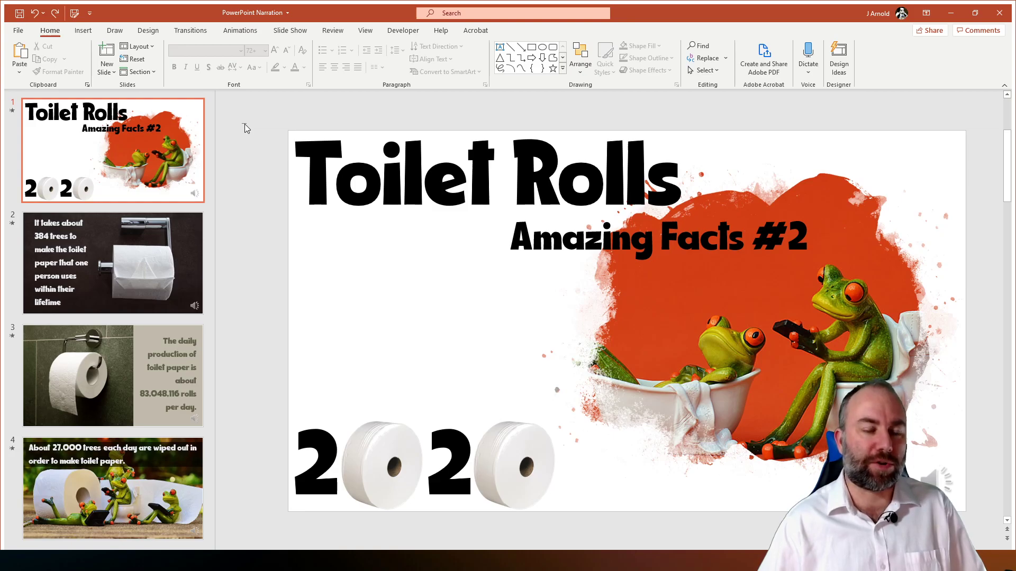
left_click(19, 32)
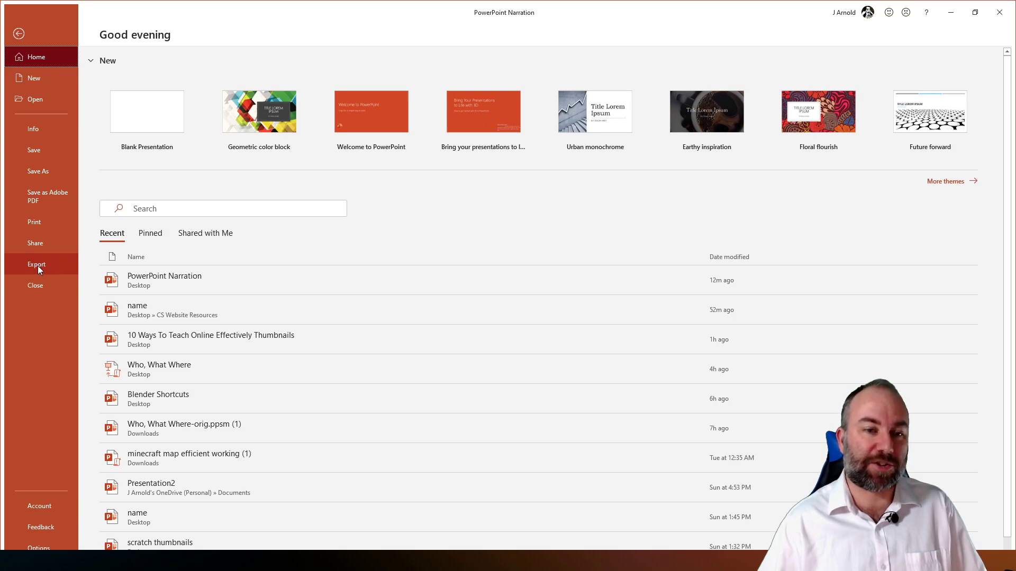
Choose Export > Create a Video and review the Ultra HD, Full HD, HD and Standard quality options.
left_click(38, 267)
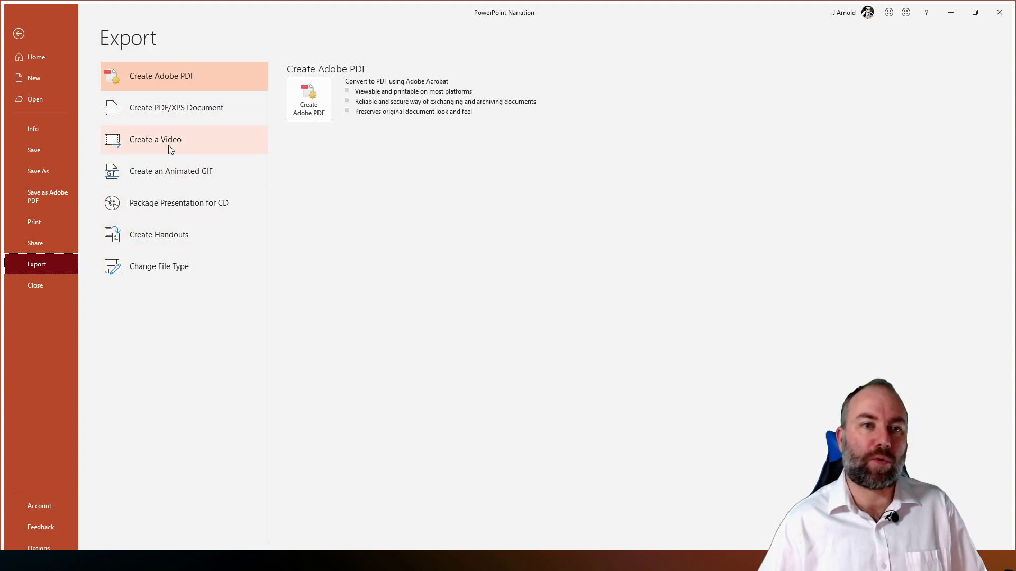
left_click(198, 143)
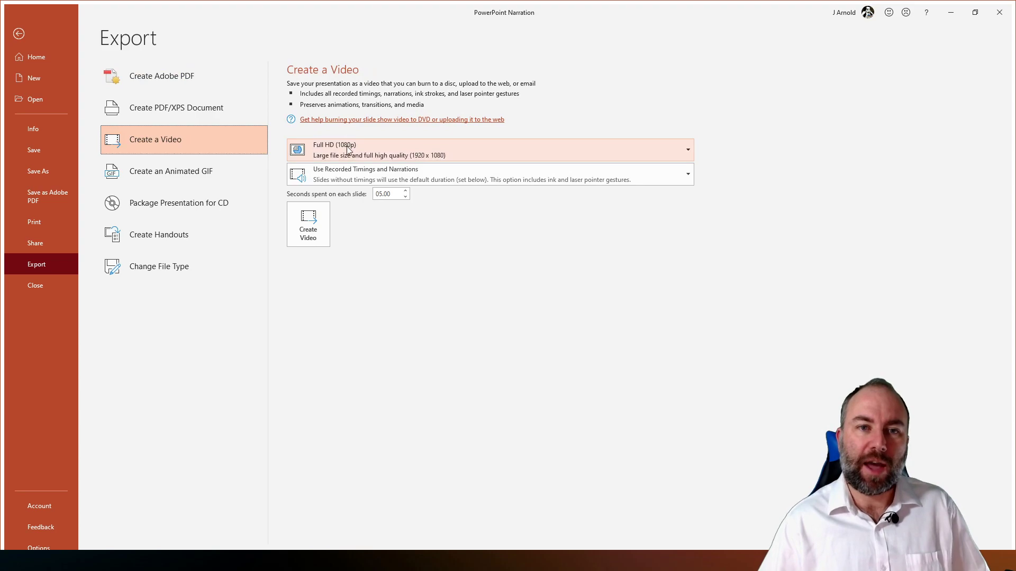
left_click(397, 152)
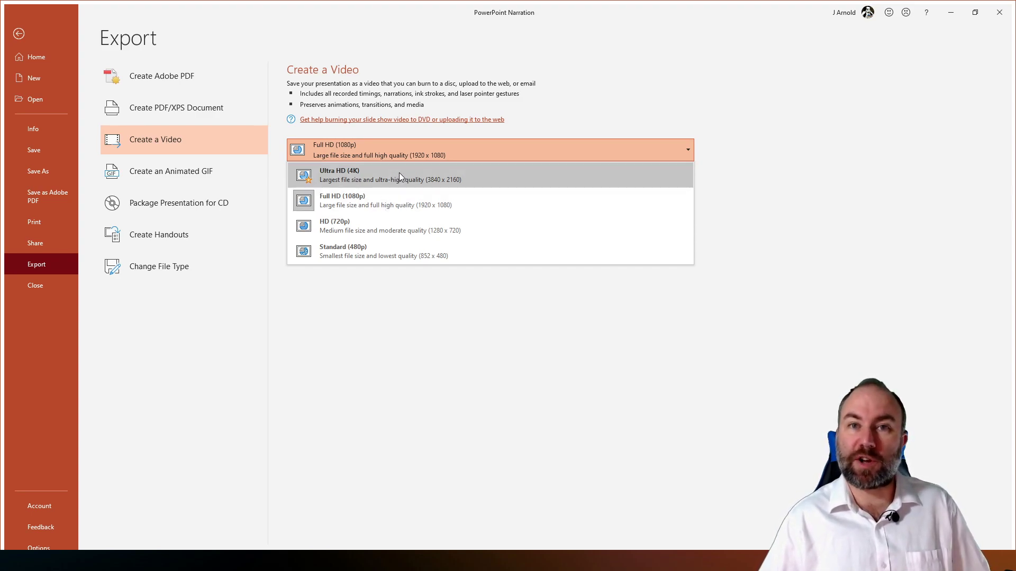
Keep Full HD (1080p) quality and select Use Recorded Timings and Narrations.
left_click(382, 198)
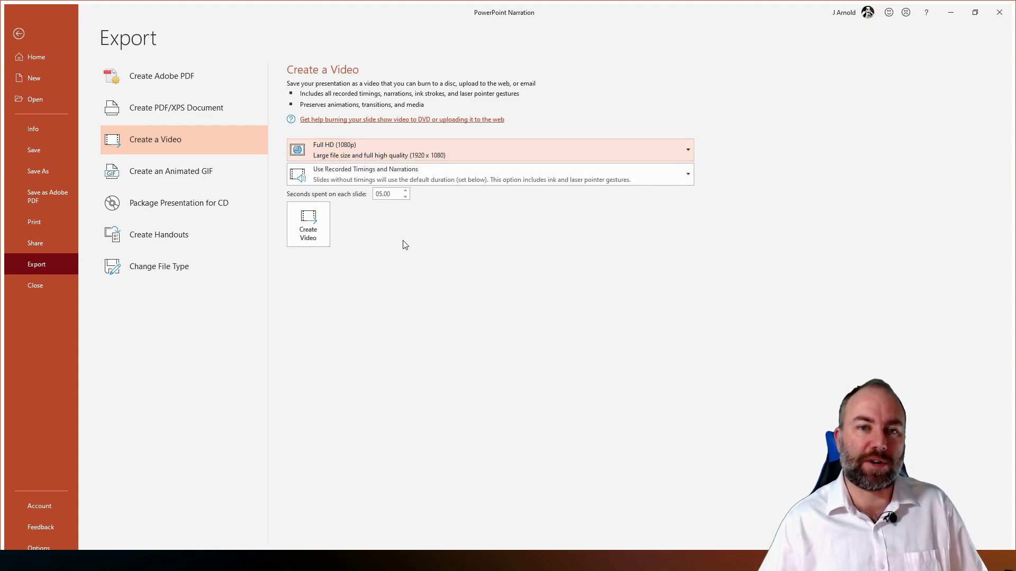
left_click(436, 179)
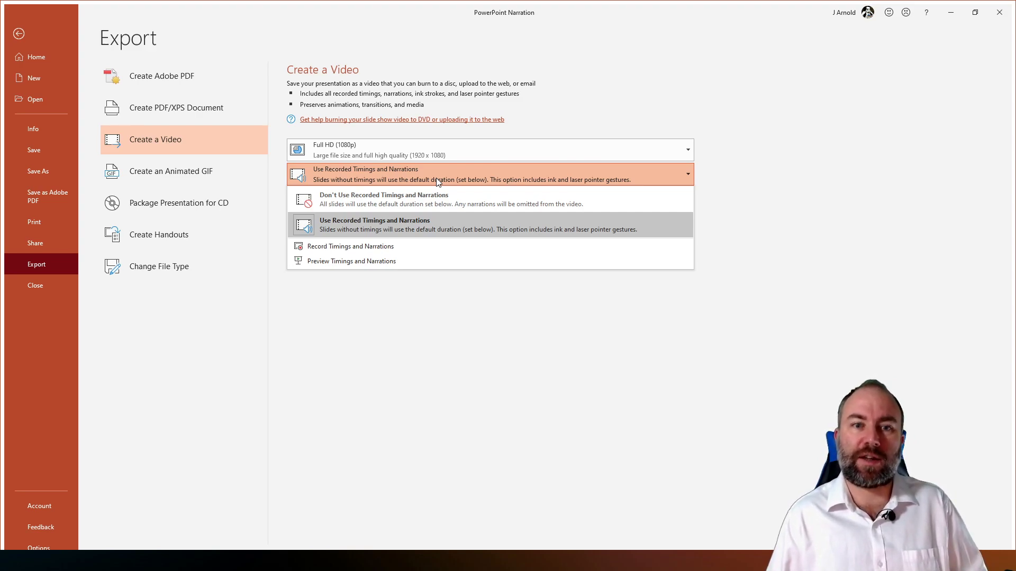
left_click(424, 225)
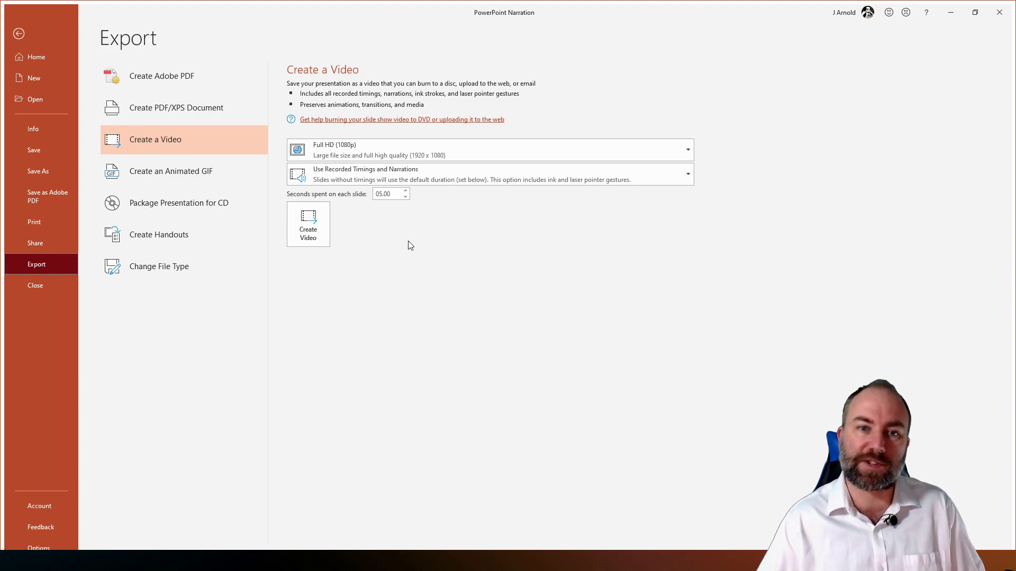
left_click(417, 180)
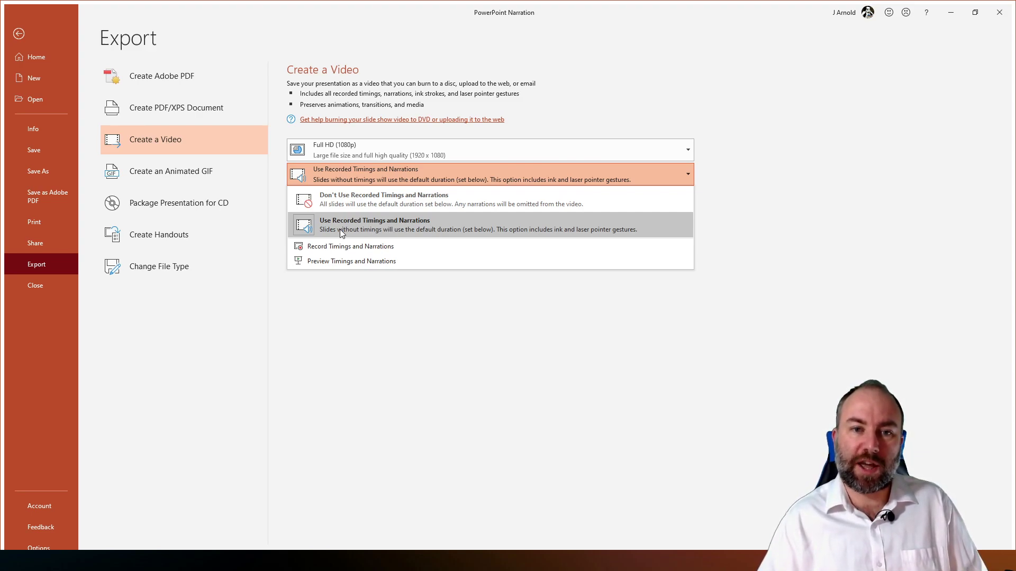
left_click(415, 229)
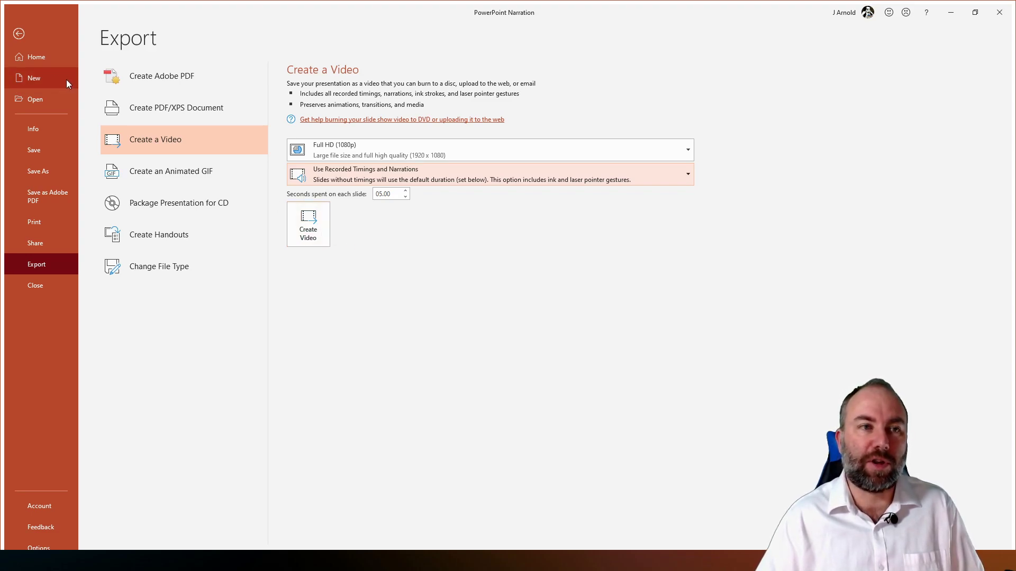
Exit Backstage with Esc and cancel the Save As dialog to return to the slides.
key("Escape")
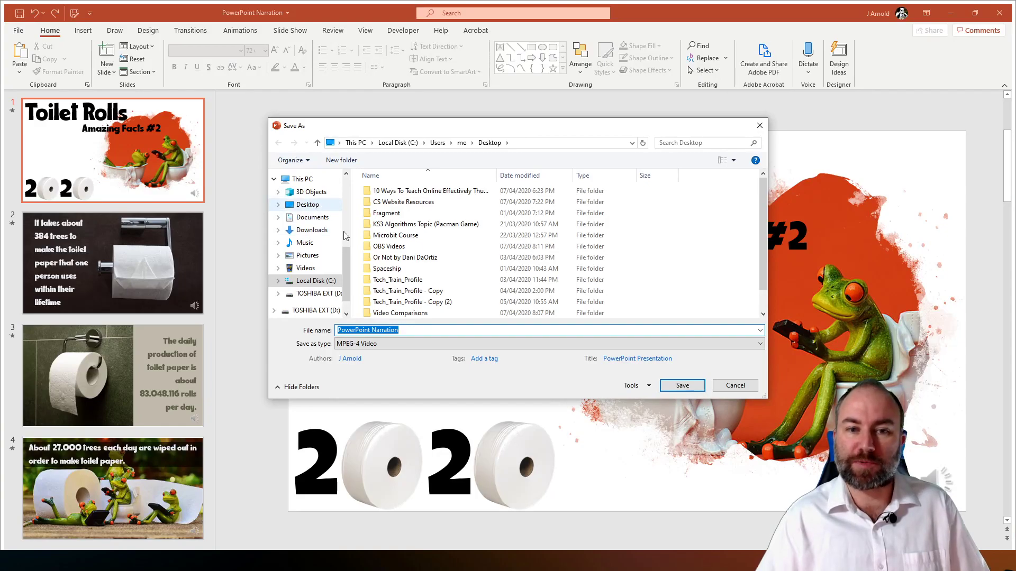
left_click(735, 386)
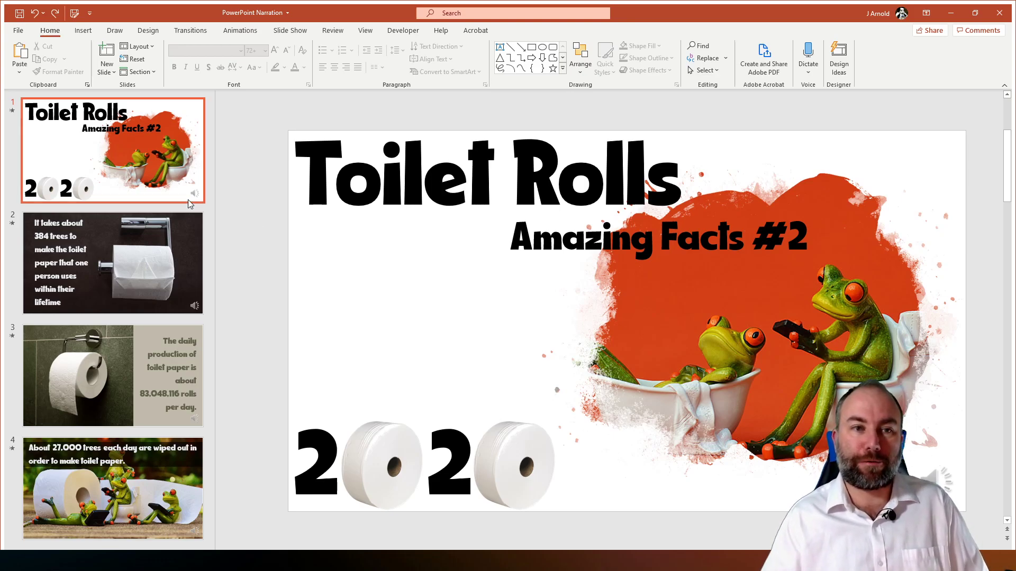
Select the title slide, then bring the Notepad CreateHDVideo macro over the slide.
left_click(156, 122)
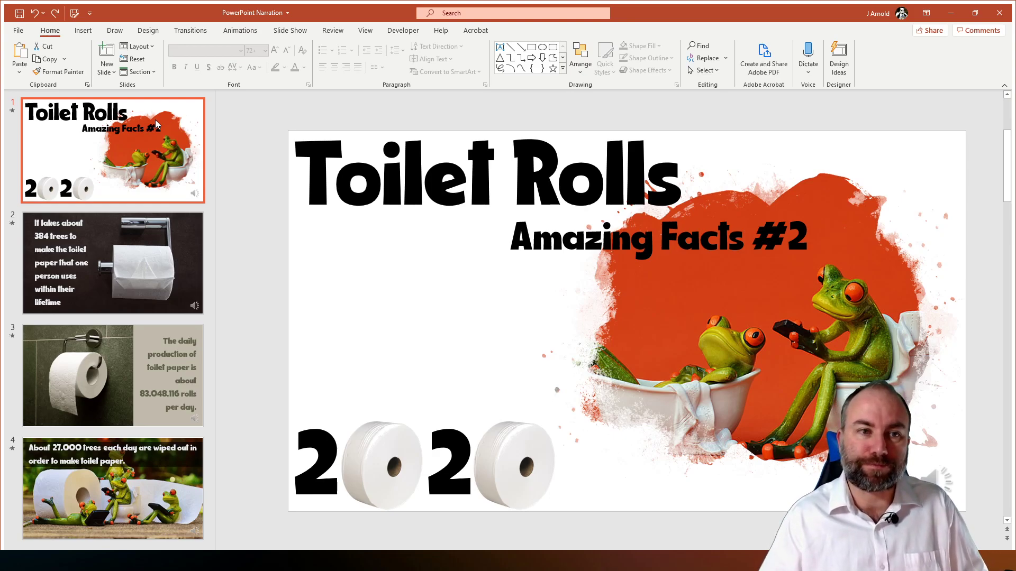
left_click(233, 190)
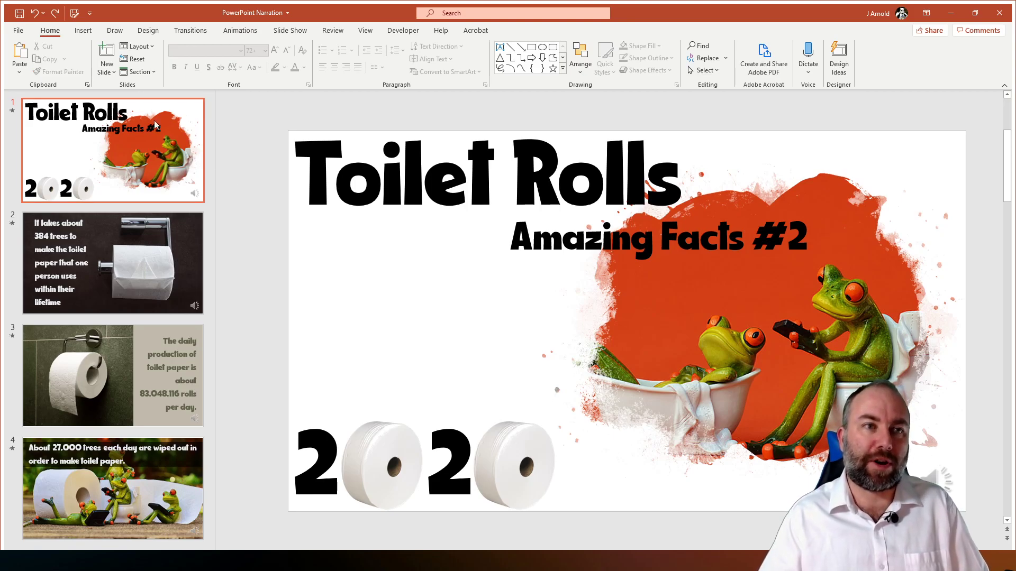
left_click(20, 30)
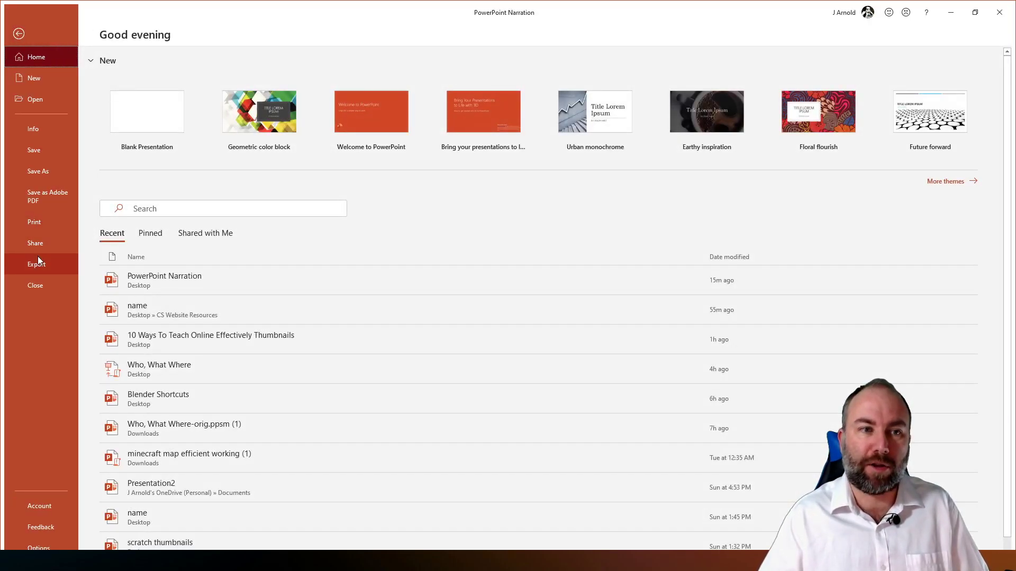
left_click(27, 29)
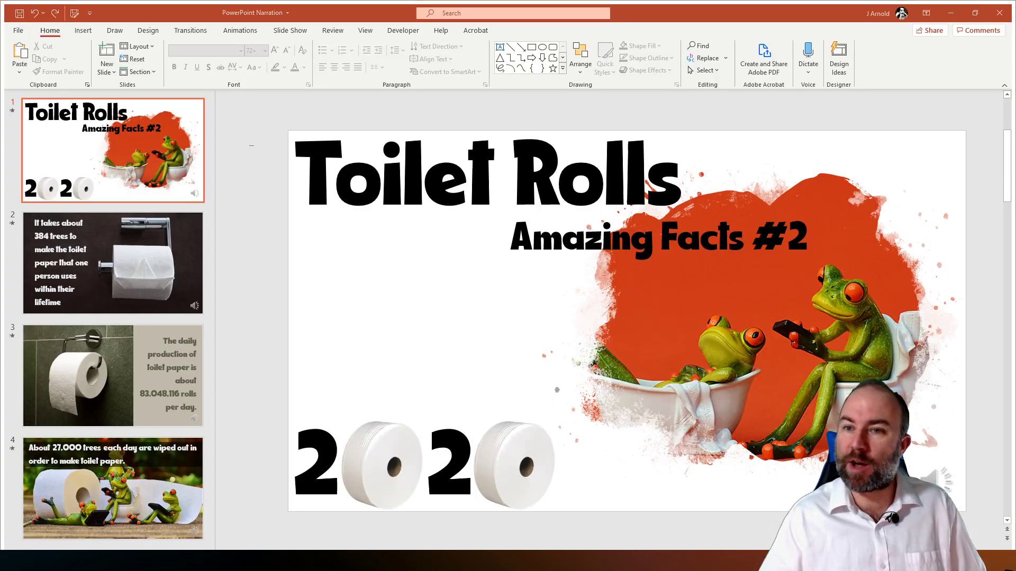
key("alt+Tab")
left_click_drag(571, 145, 477, 183)
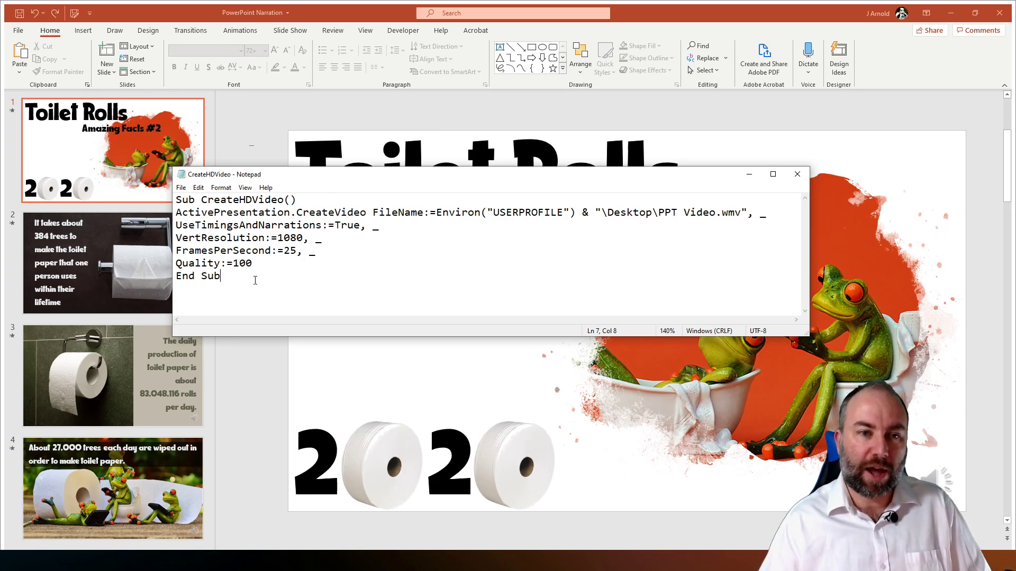
Copy all of the CreateHDVideo macro code and drag Notepad off the right edge of the screen.
key("ctrl+a")
right_click(221, 218)
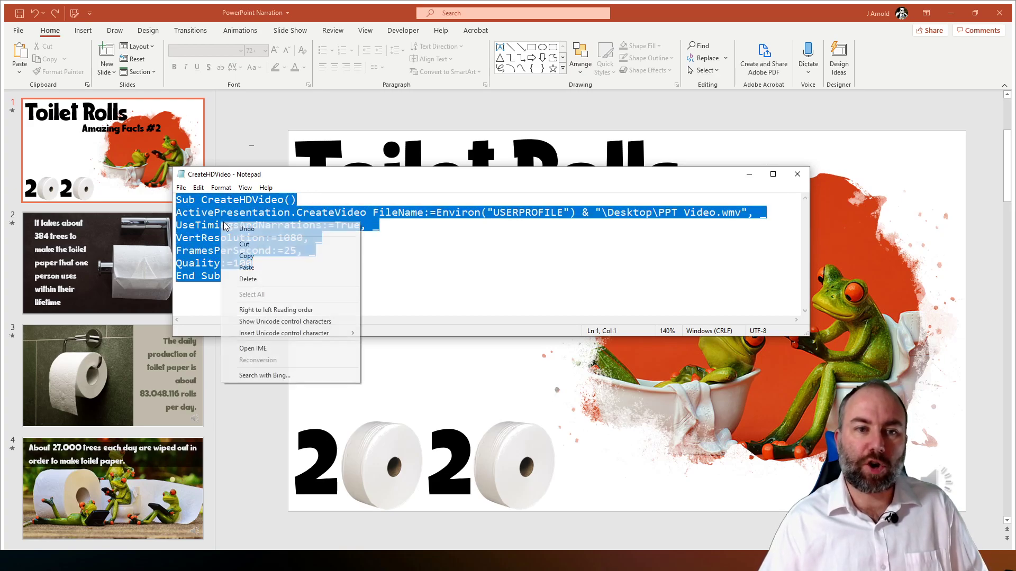
left_click(249, 257)
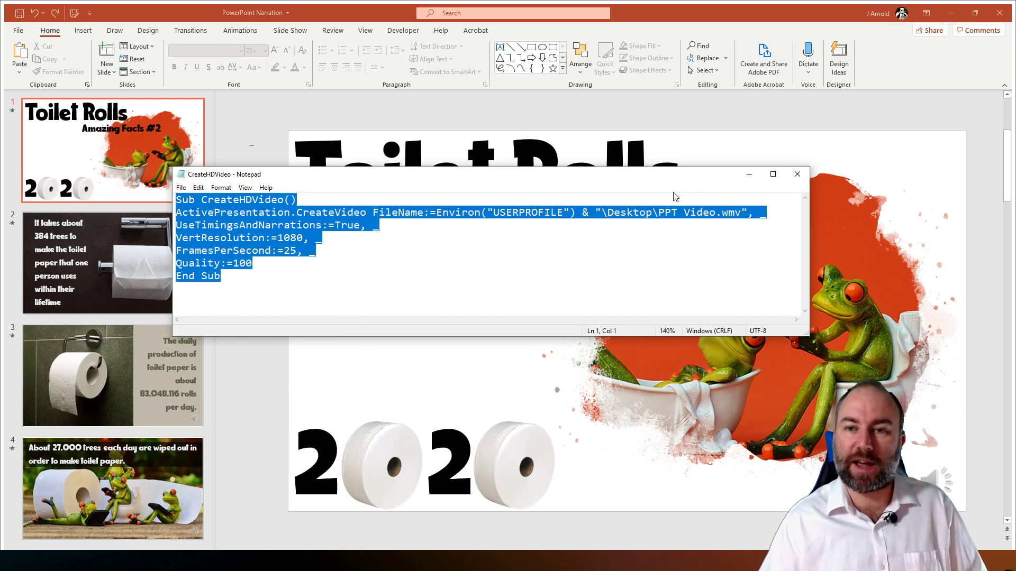
left_click_drag(566, 177, 1015, 177)
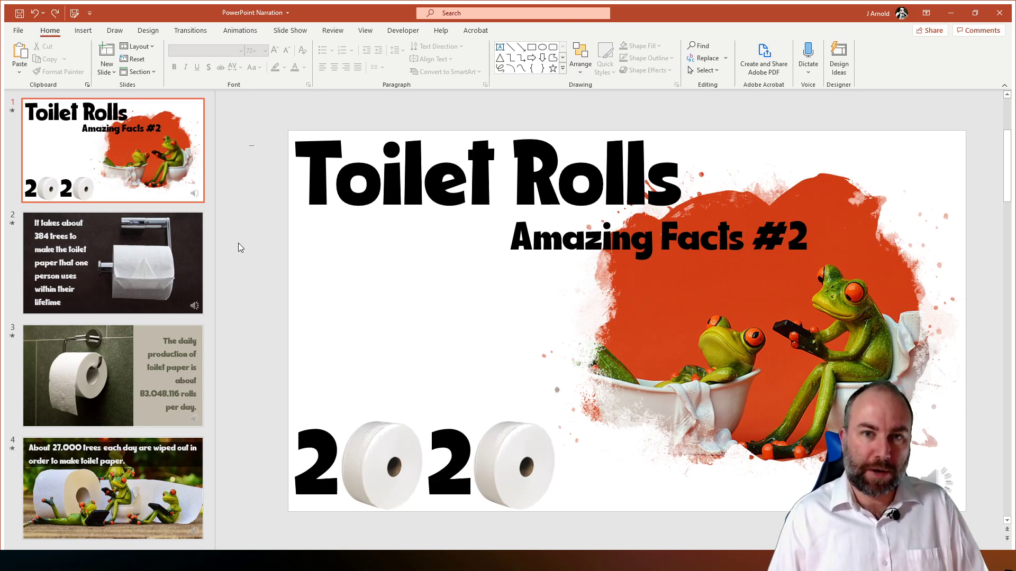
key("alt")
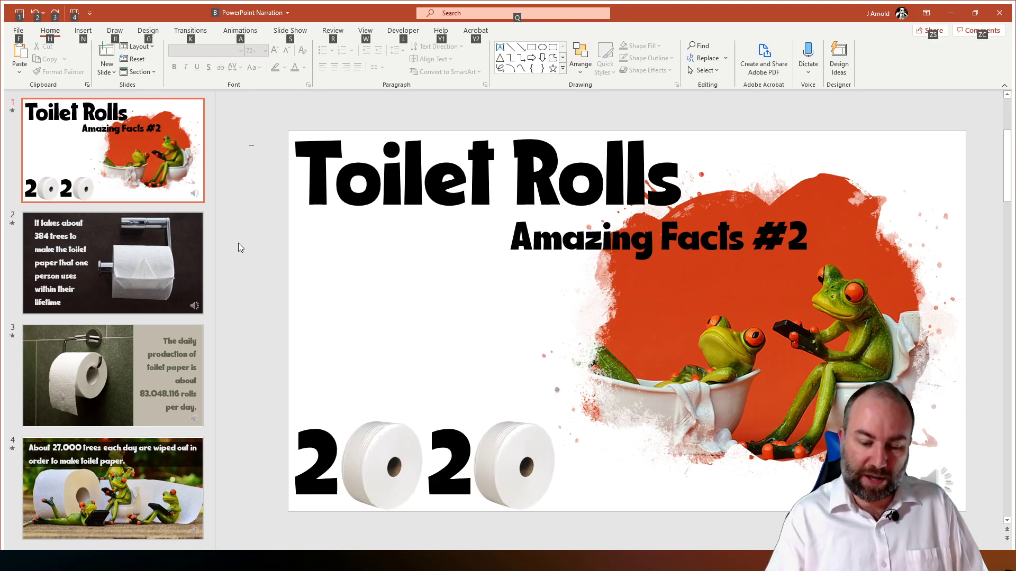
Open the VBA editor with Alt+F11 and insert a new module into the PowerPoint Narration project.
key("alt+F11")
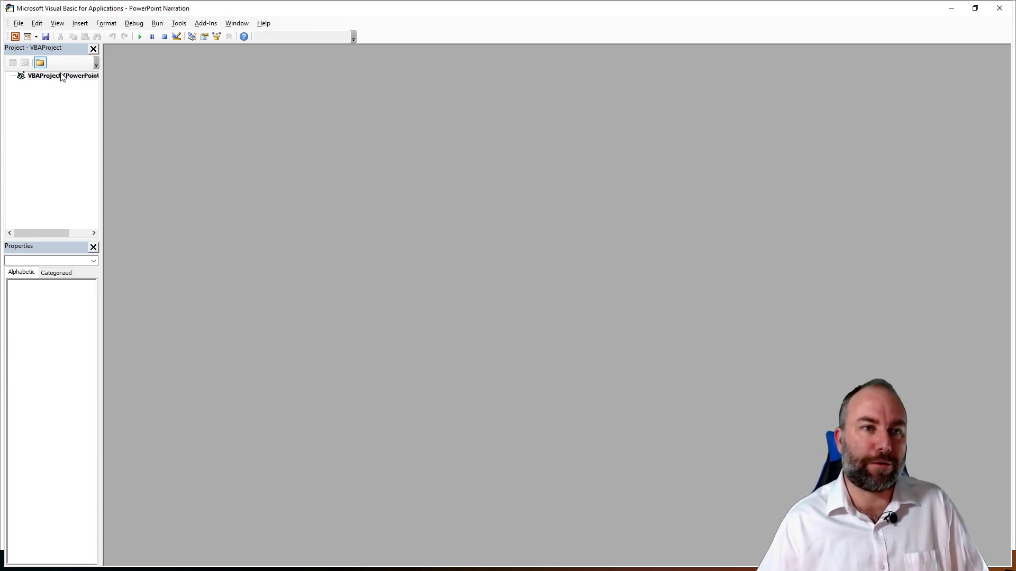
left_click(29, 80)
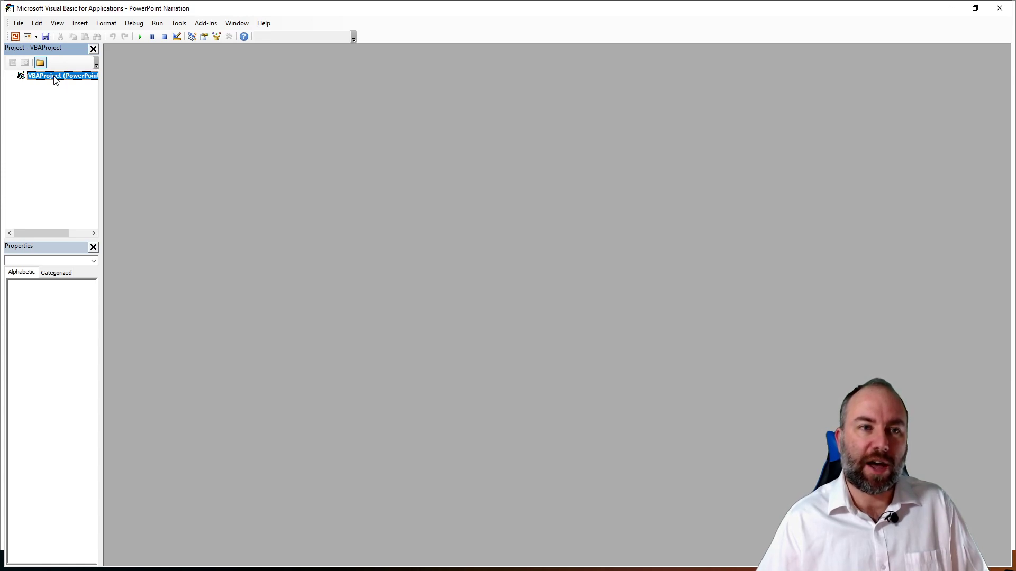
left_click_drag(100, 81, 204, 88)
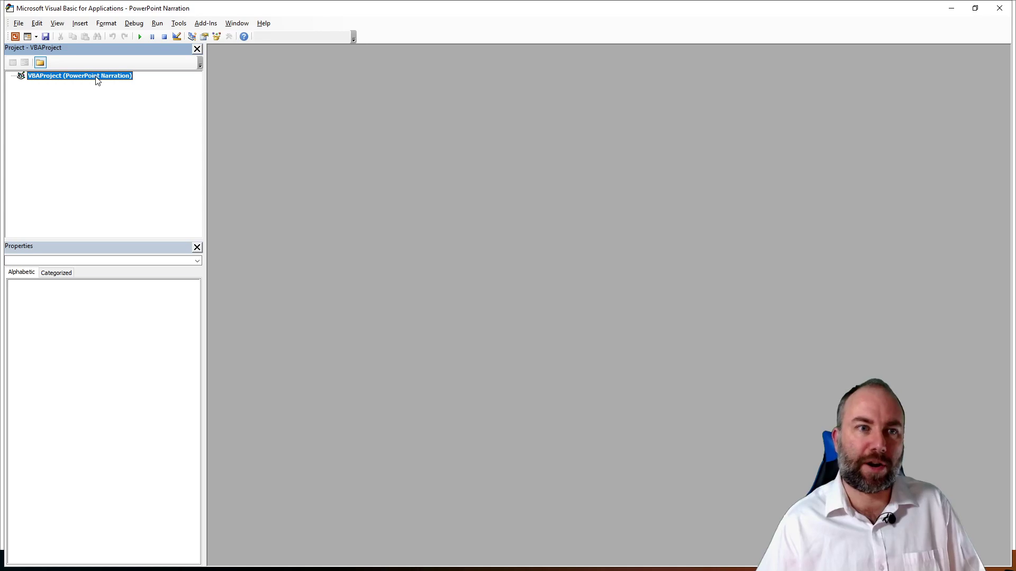
right_click(79, 78)
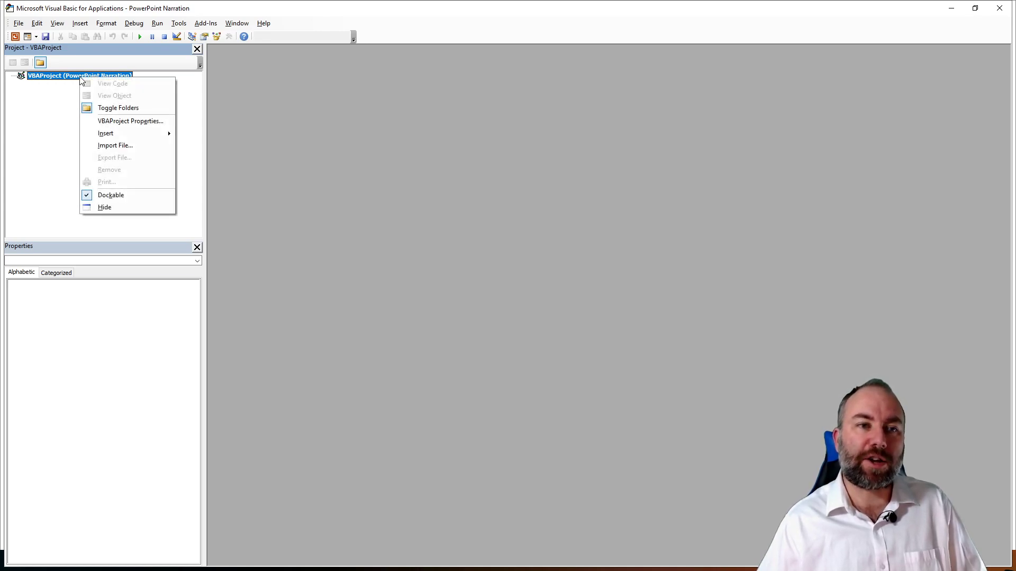
mouse_move(105, 135)
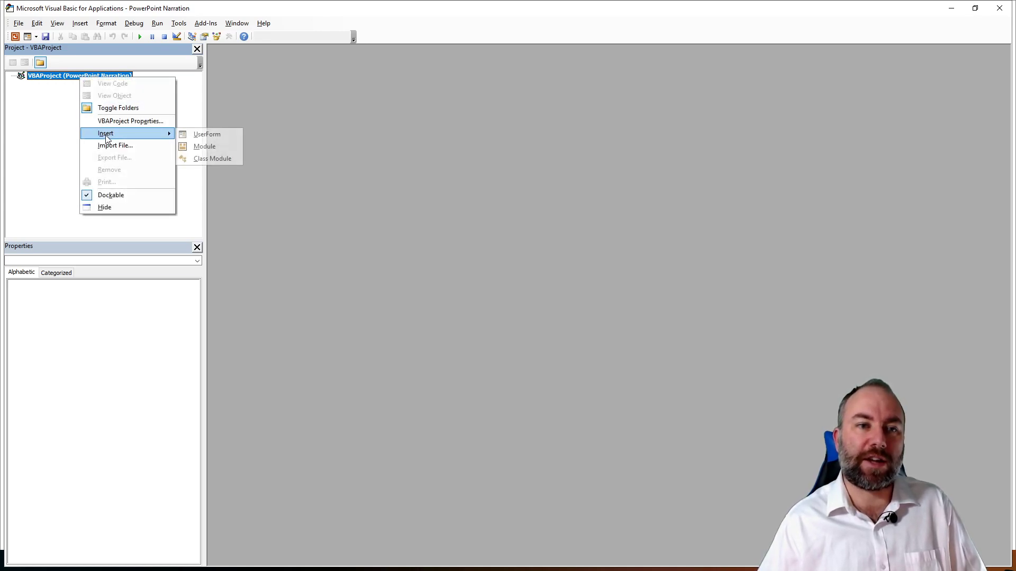
left_click(224, 147)
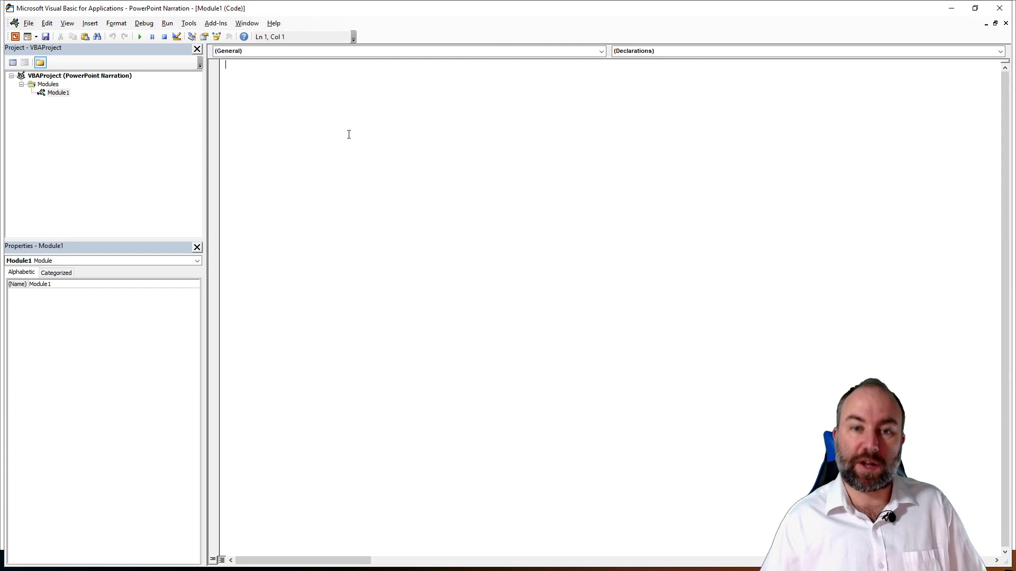
Paste the CreateHDVideo macro into Module1 and close the VBA editor.
type("hghui")
key("BackSpace")
key("BackSpace")
key("BackSpace")
key("BackSpace")
key("BackSpace")
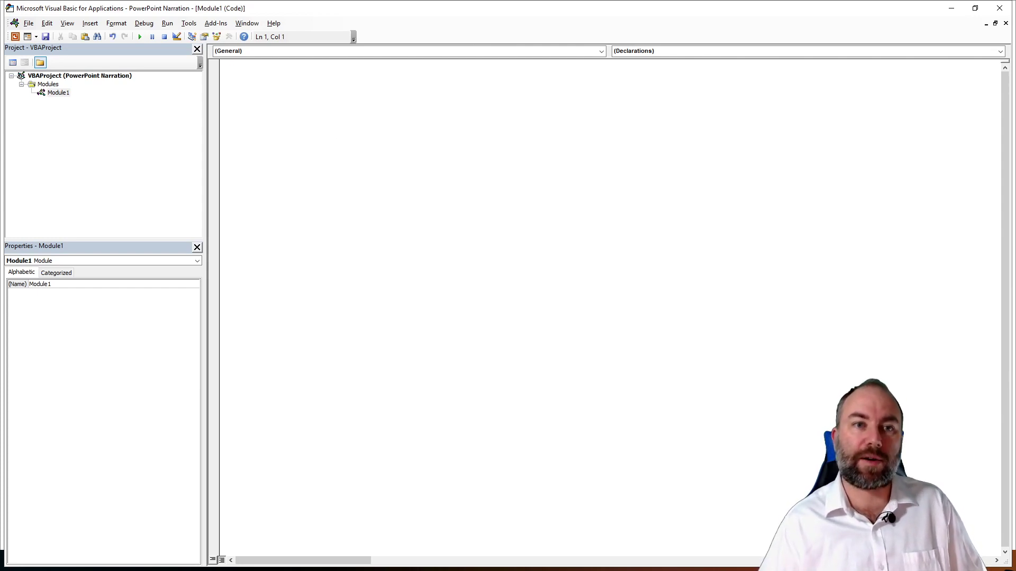
right_click(333, 142)
left_click(375, 173)
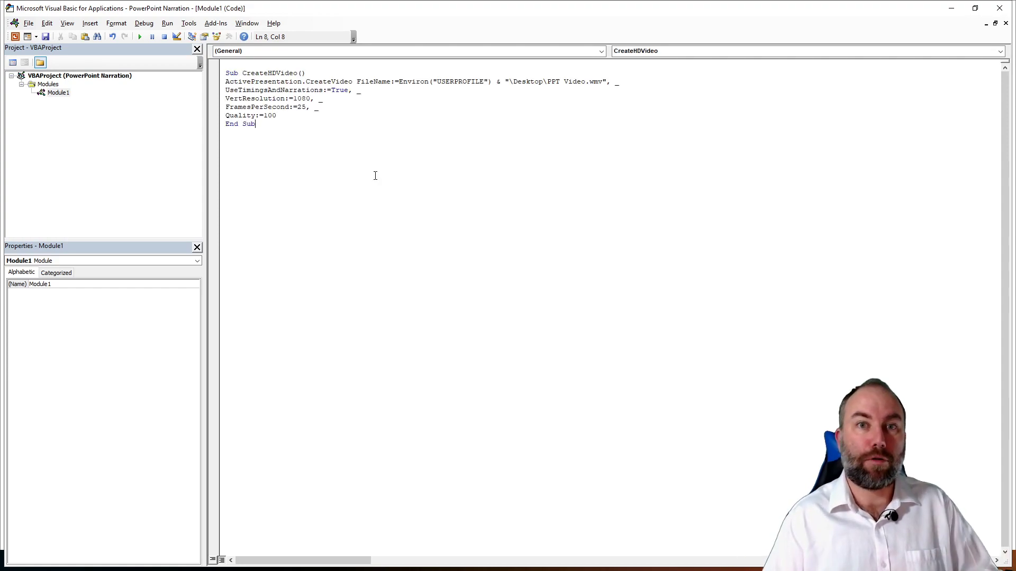
left_click(999, 7)
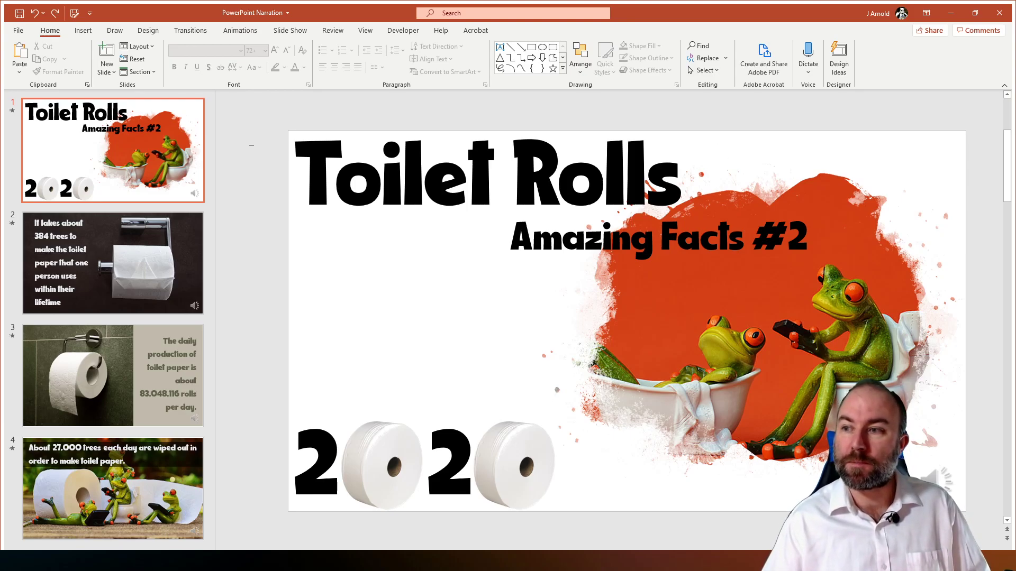
In Notepad, highlight the output path parts: USERPROFILE, Desktop, PPT Video and .wmv.
key("alt+Tab")
left_click(385, 240)
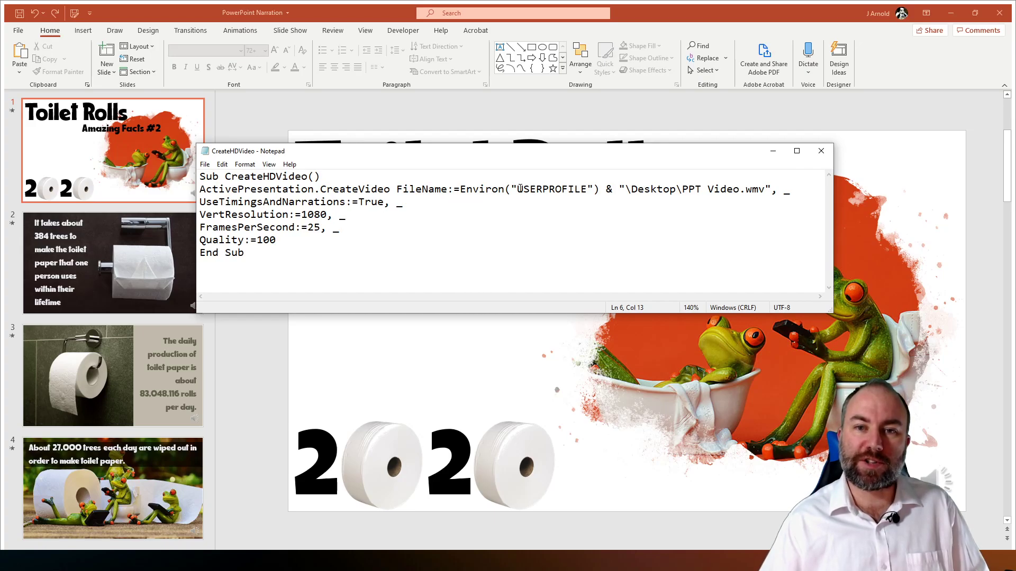
left_click_drag(517, 189, 589, 190)
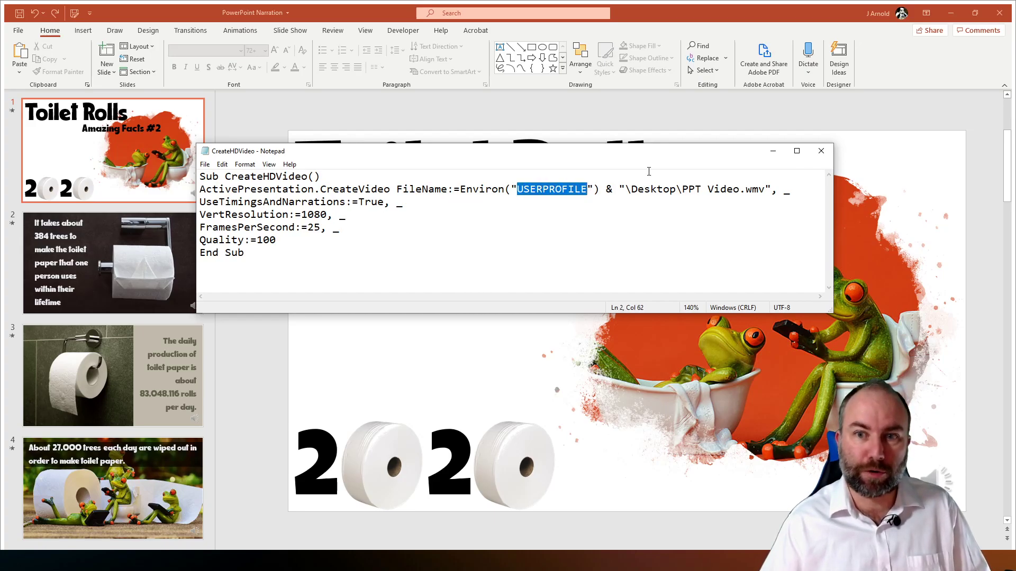
left_click(549, 189)
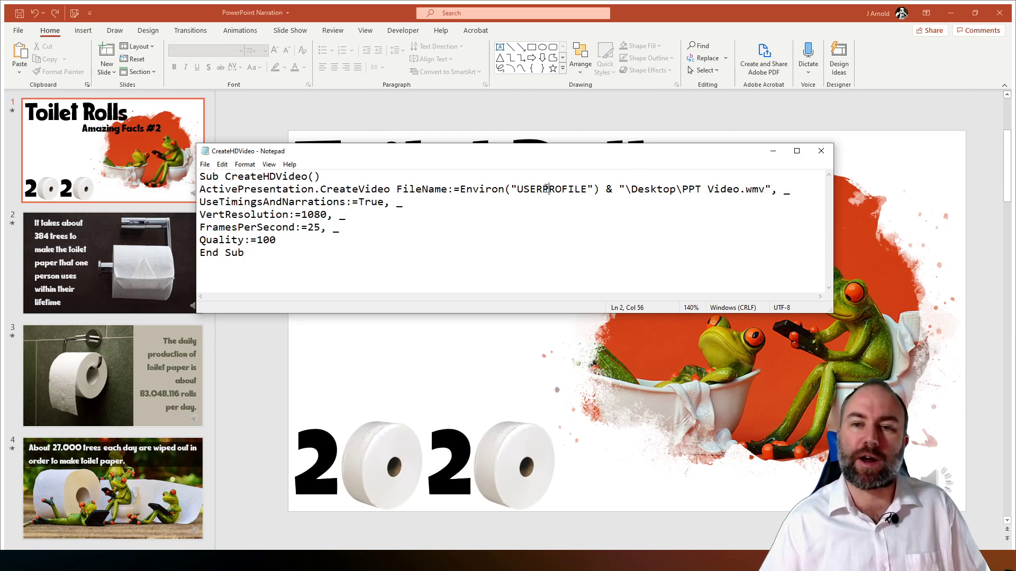
double_click(647, 190)
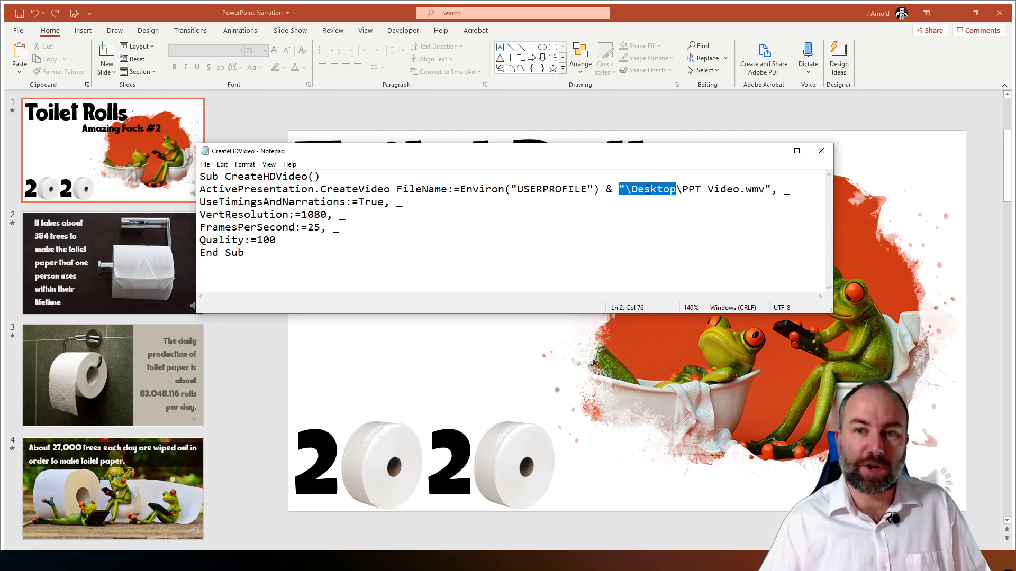
left_click_drag(681, 189, 739, 189)
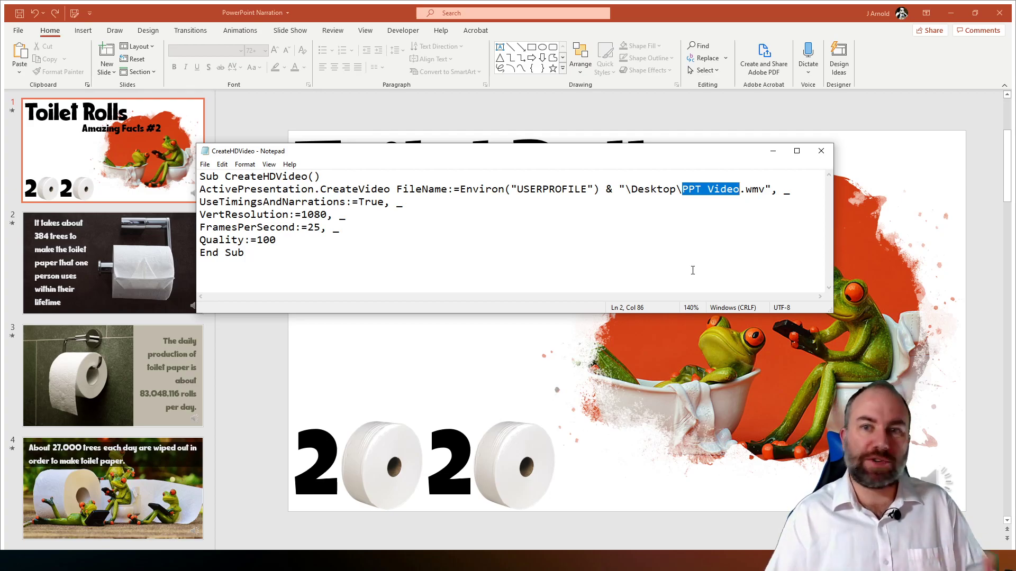
double_click(647, 188)
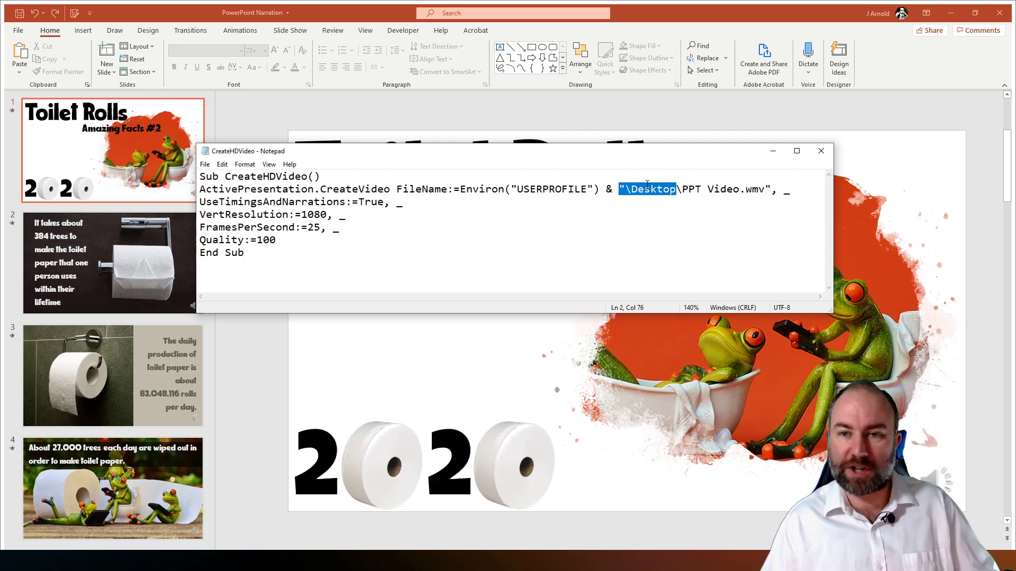
left_click_drag(682, 189, 740, 189)
left_click(682, 189)
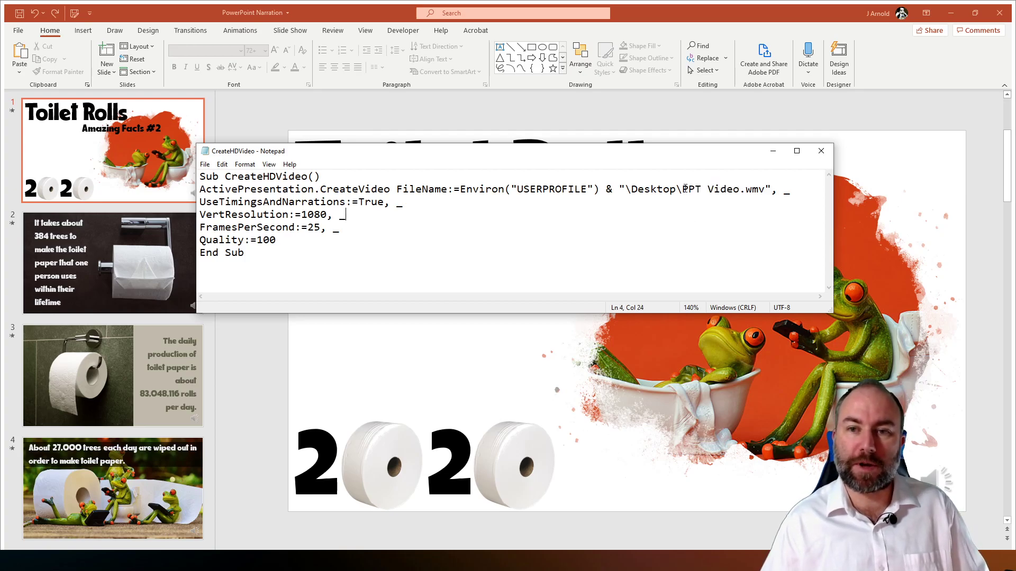
double_click(679, 189)
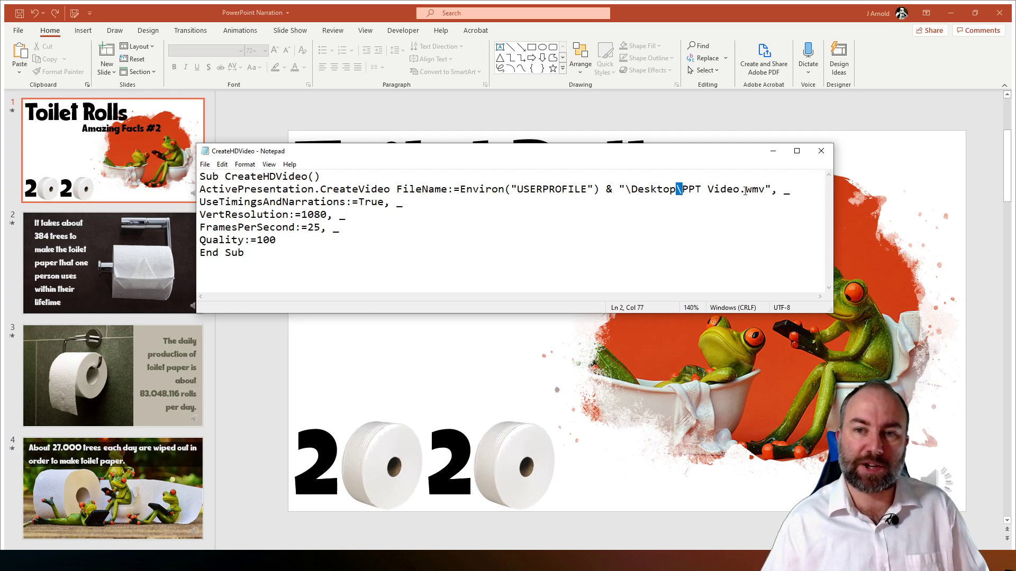
left_click_drag(739, 189, 767, 190)
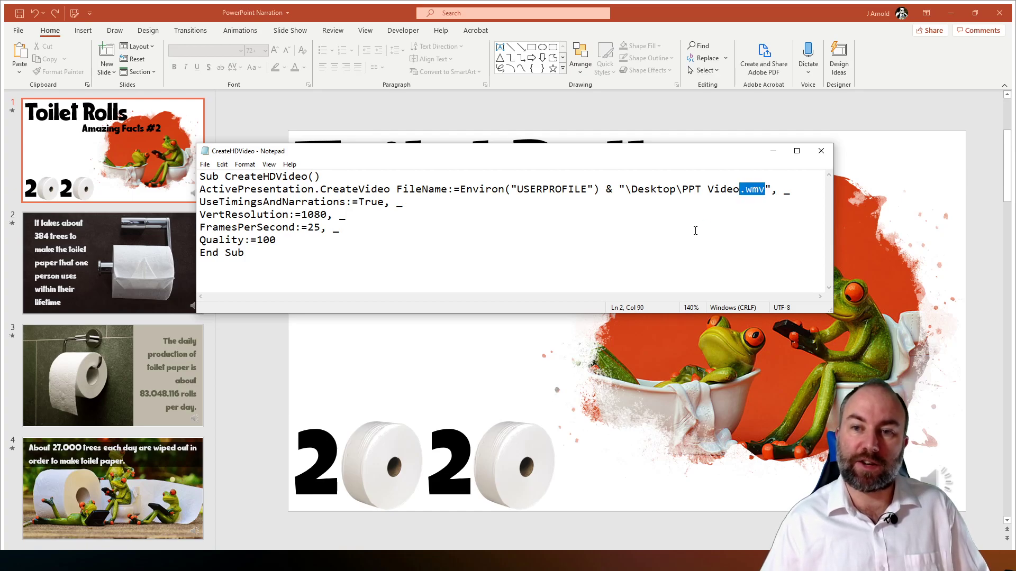
left_click(652, 194)
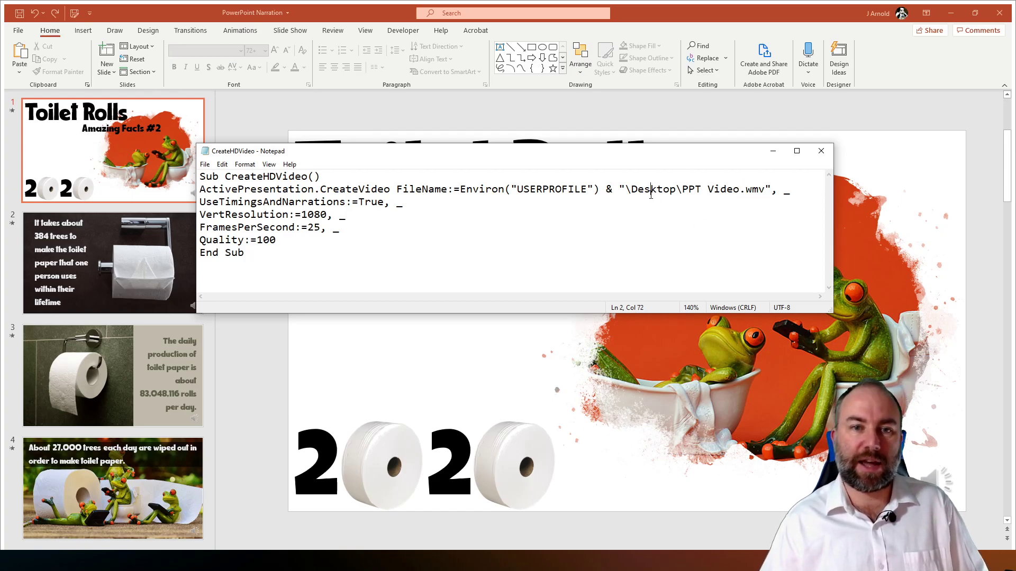
Point out UseTimingsAndNarrations, VertResolution 1080, 25 fps, Quality 100 and the macro name, then minimise Notepad.
left_click_drag(403, 203, 275, 202)
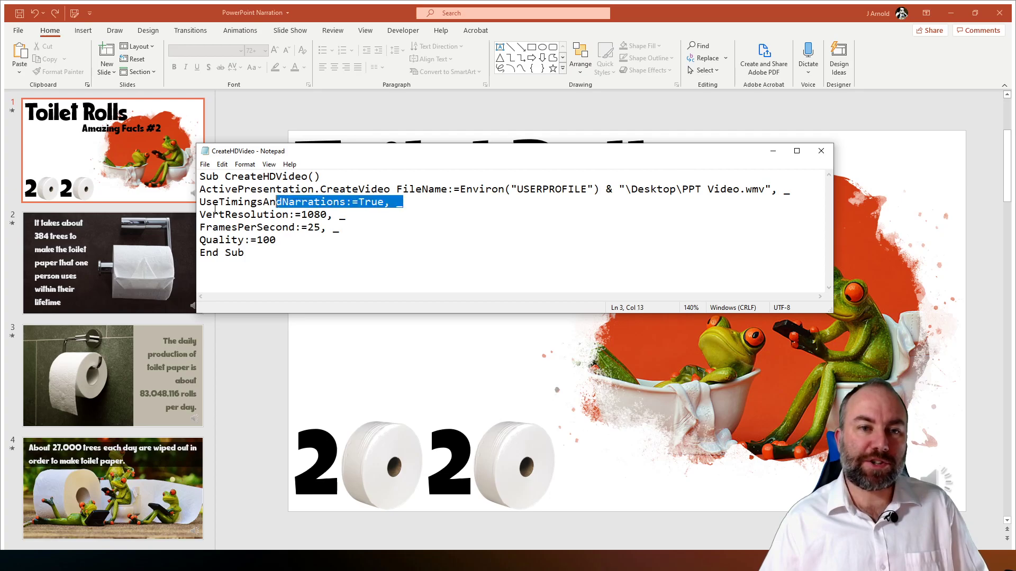
left_click_drag(403, 203, 201, 202)
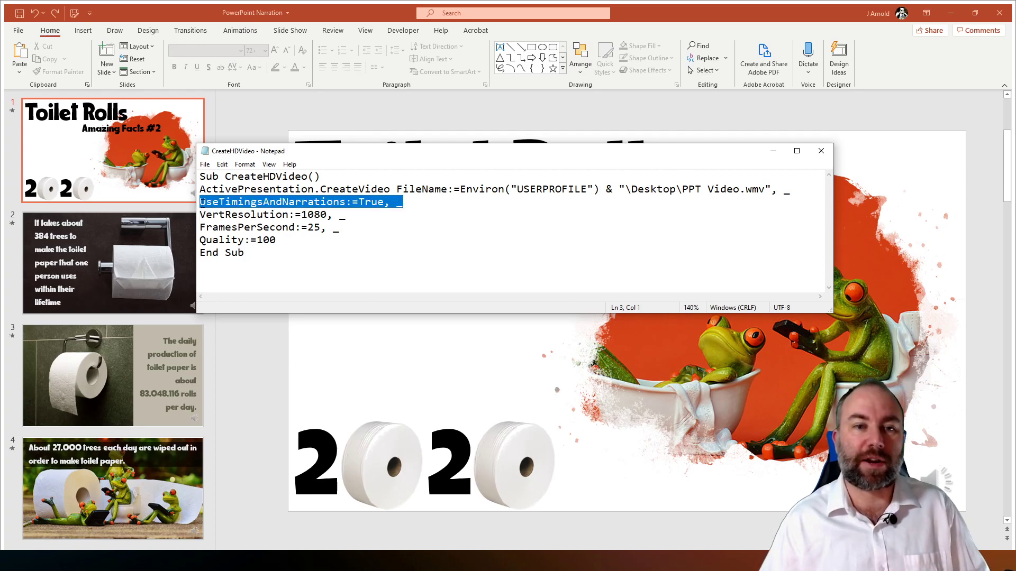
left_click_drag(346, 215, 200, 215)
left_click(361, 215)
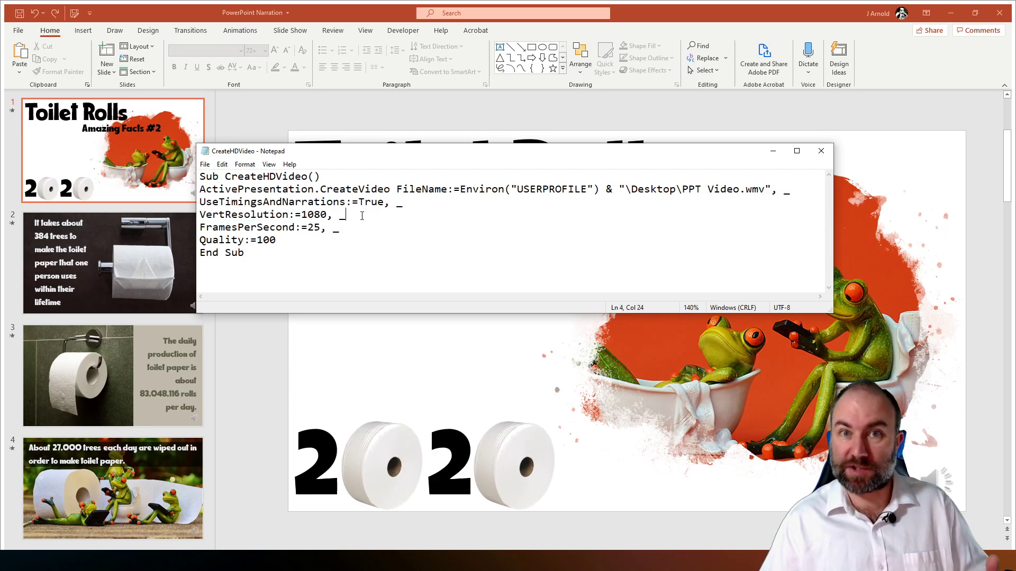
left_click(314, 228)
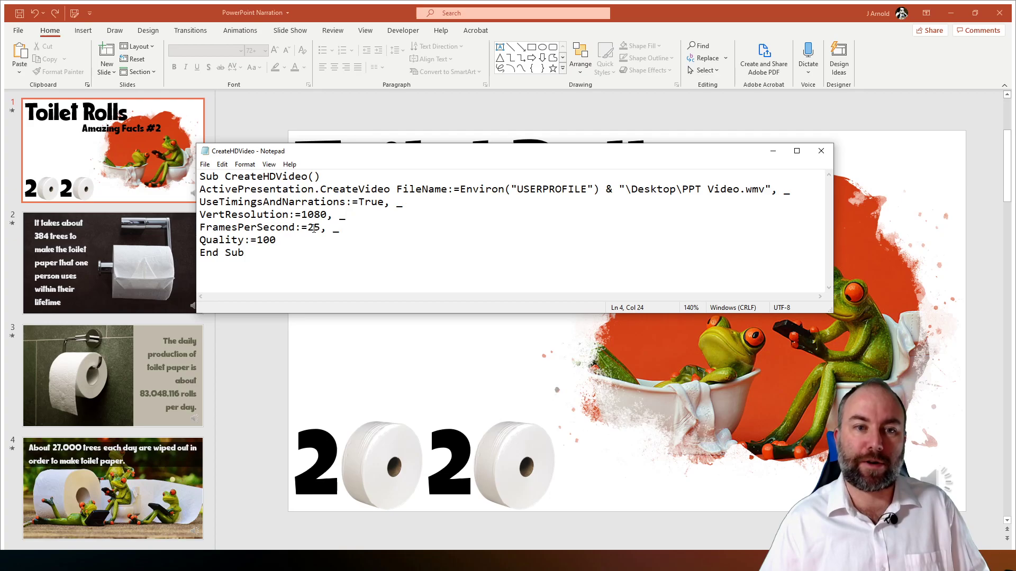
triple_click(263, 243)
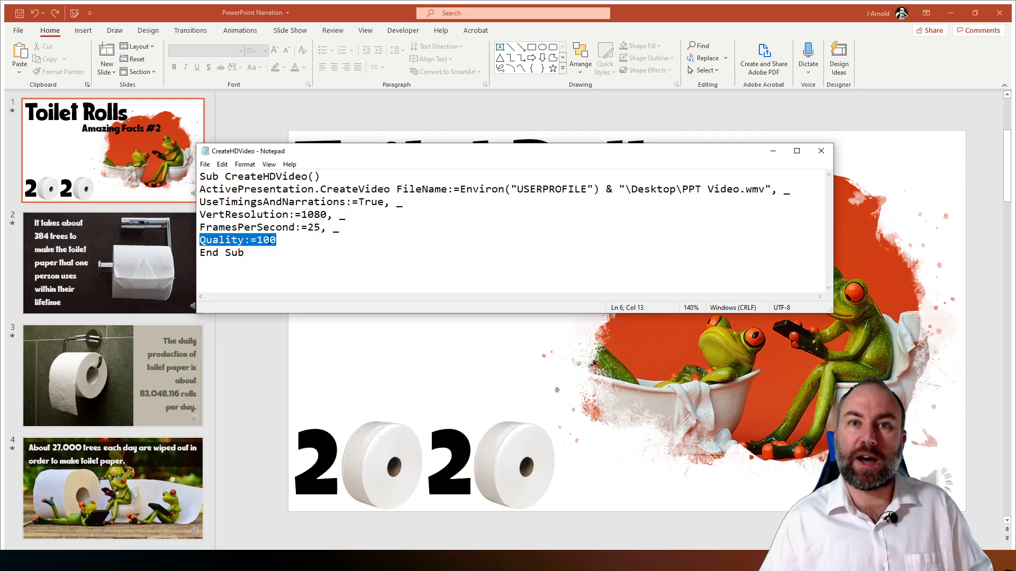
left_click(278, 251)
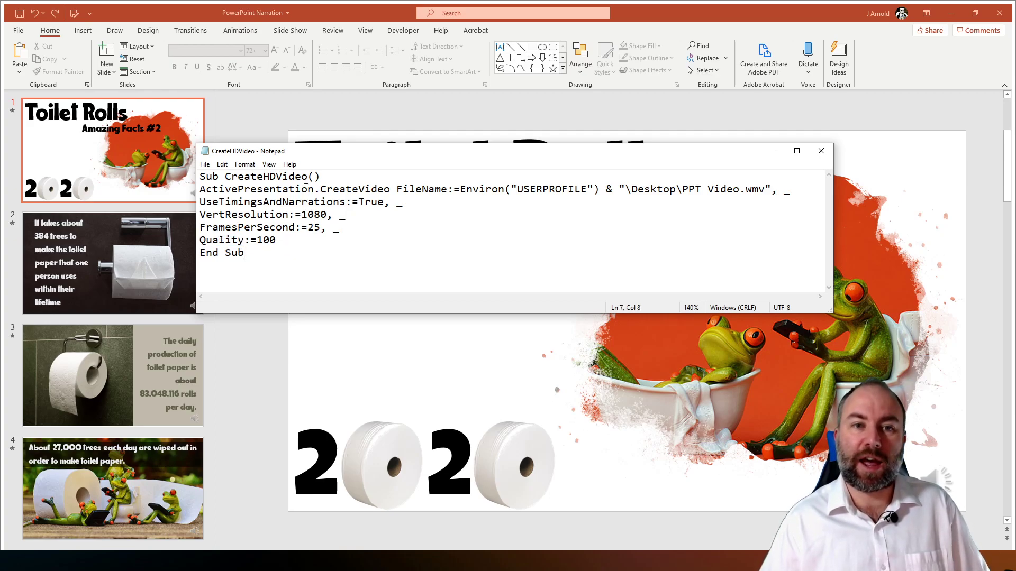
left_click_drag(308, 176, 226, 176)
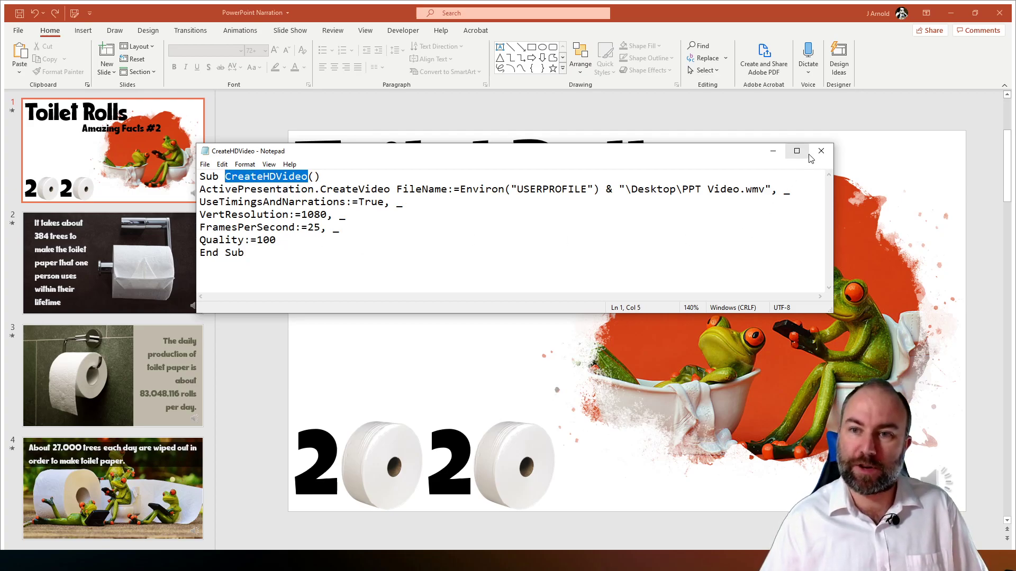
left_click(773, 151)
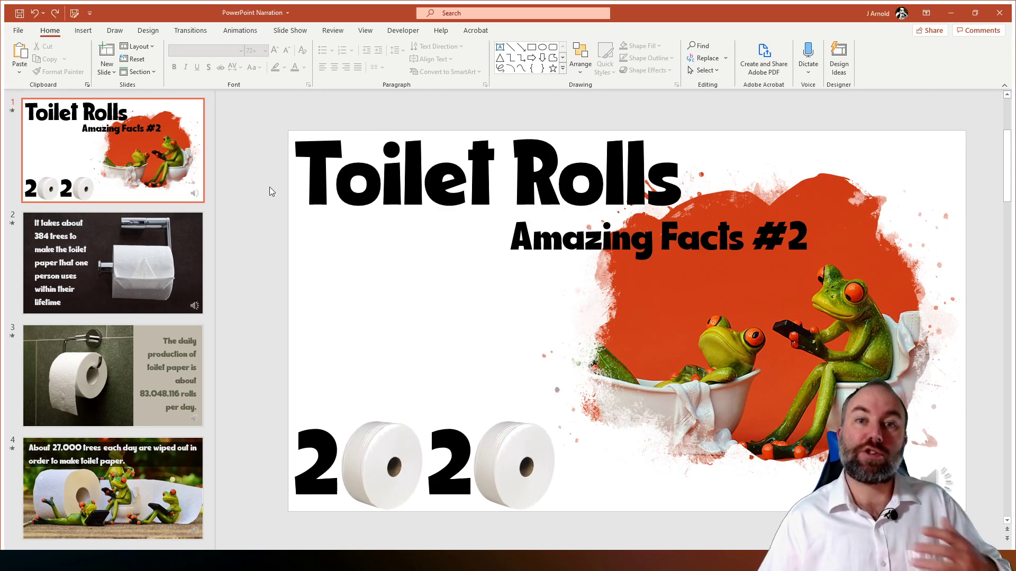
Run the CreateHDVideo macro from the View > Macros dialog.
left_click(369, 32)
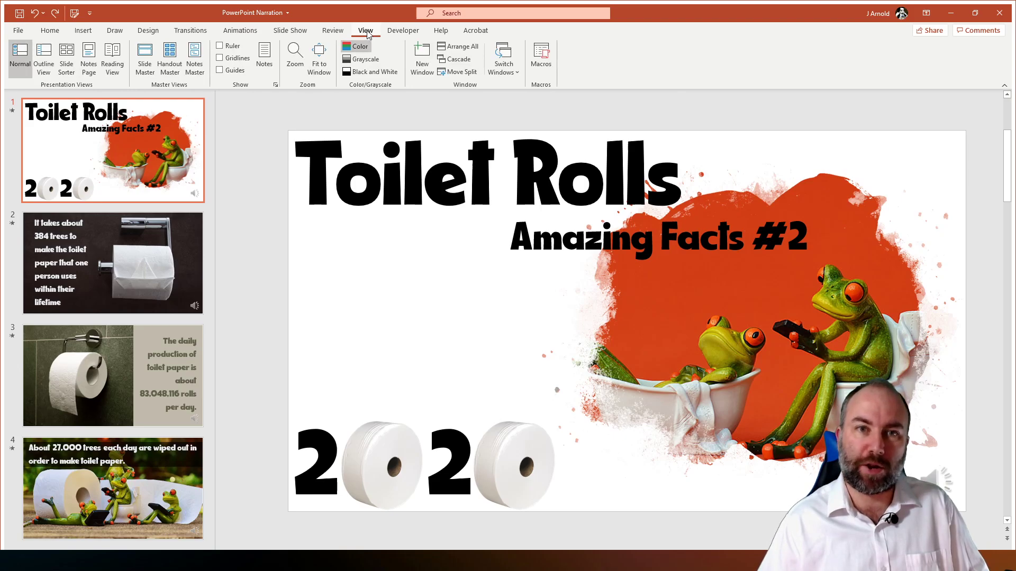
left_click(543, 57)
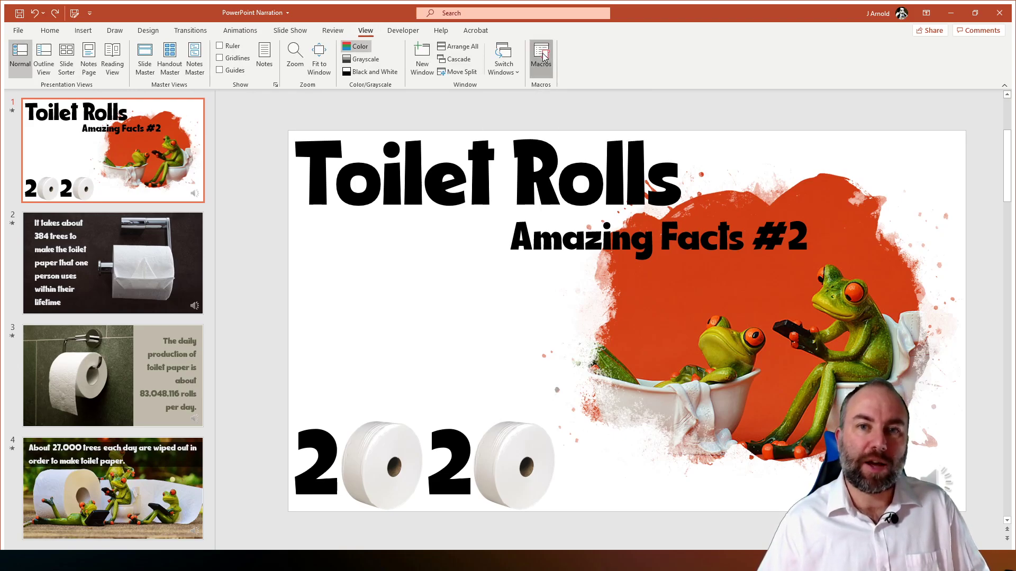
left_click(439, 229)
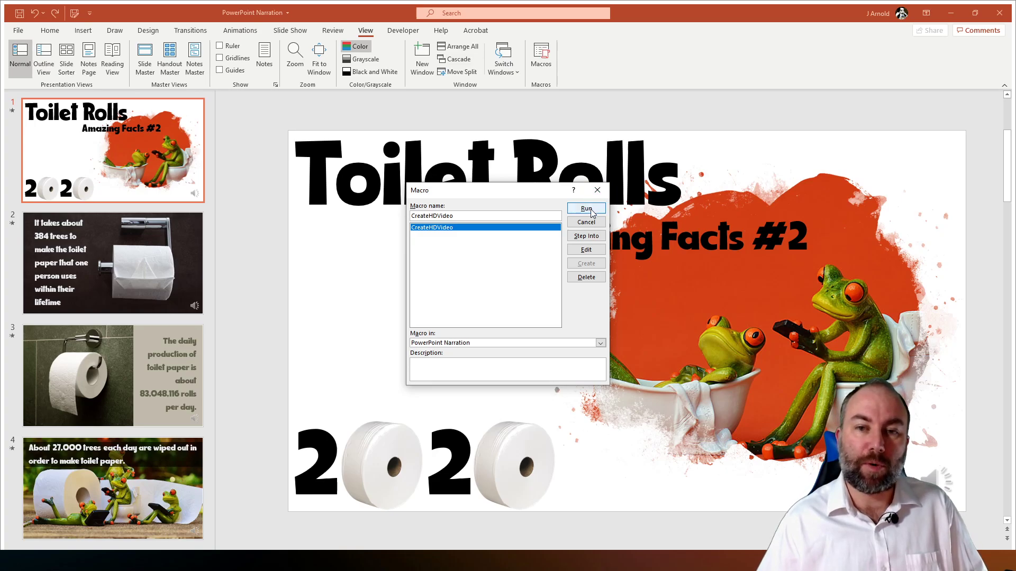
left_click(596, 194)
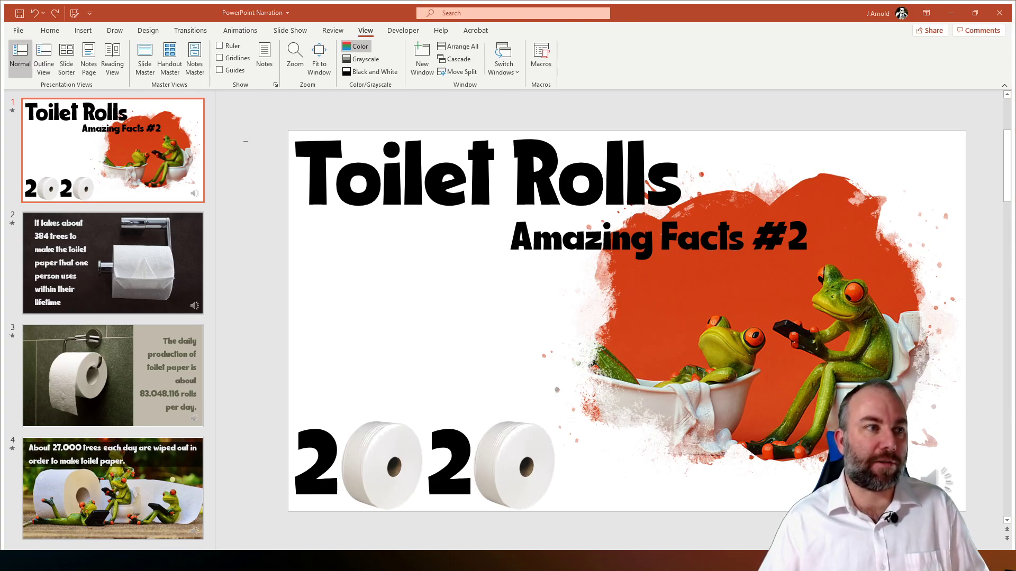
Switch to File Explorer showing the Video Comparisons folder with the Exported and Macro videos.
key("alt+Tab")
Open the Exported video's Properties window and move it aside.
left_click(349, 209)
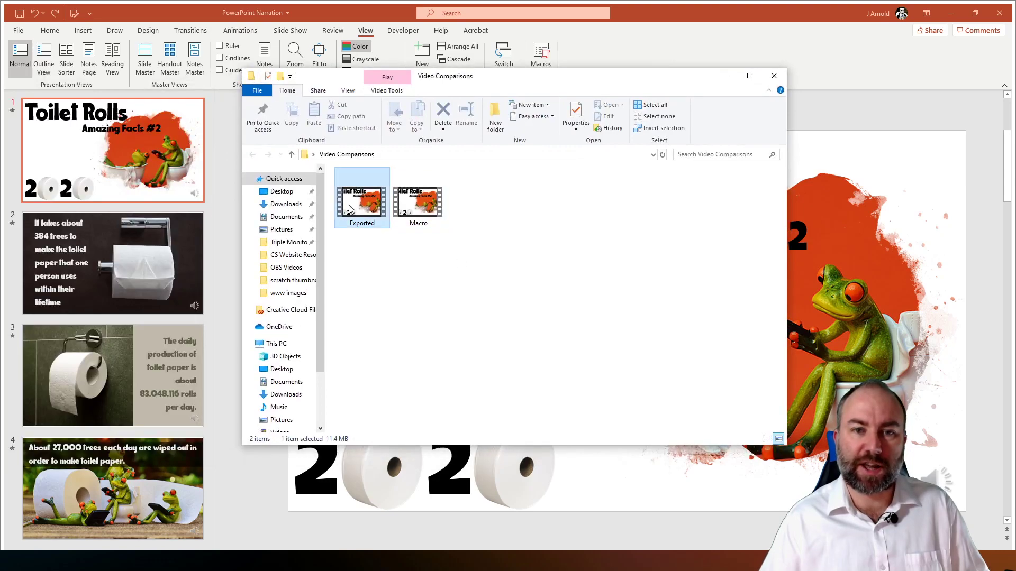
left_click(371, 276)
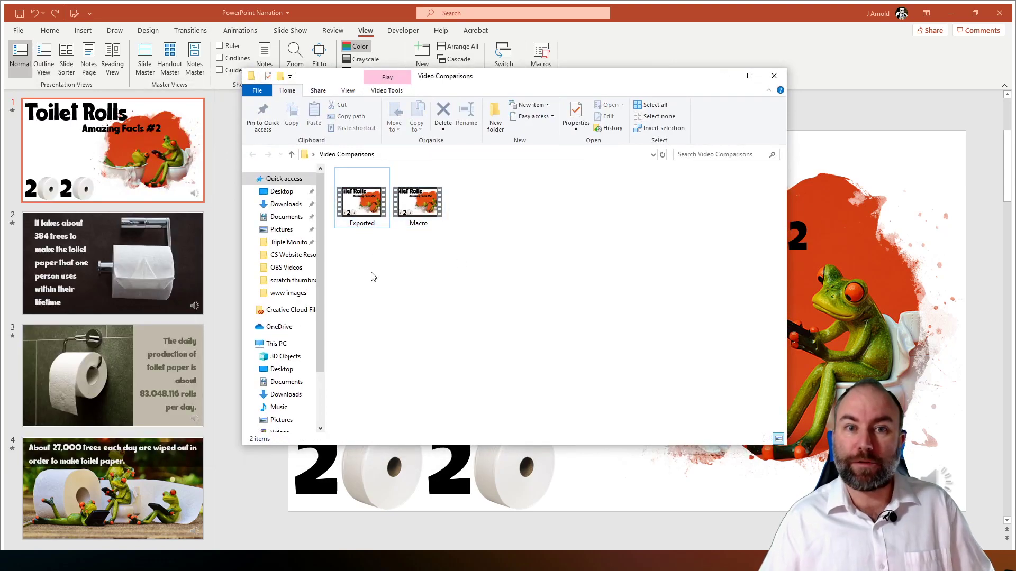
right_click(359, 210)
left_click(386, 398)
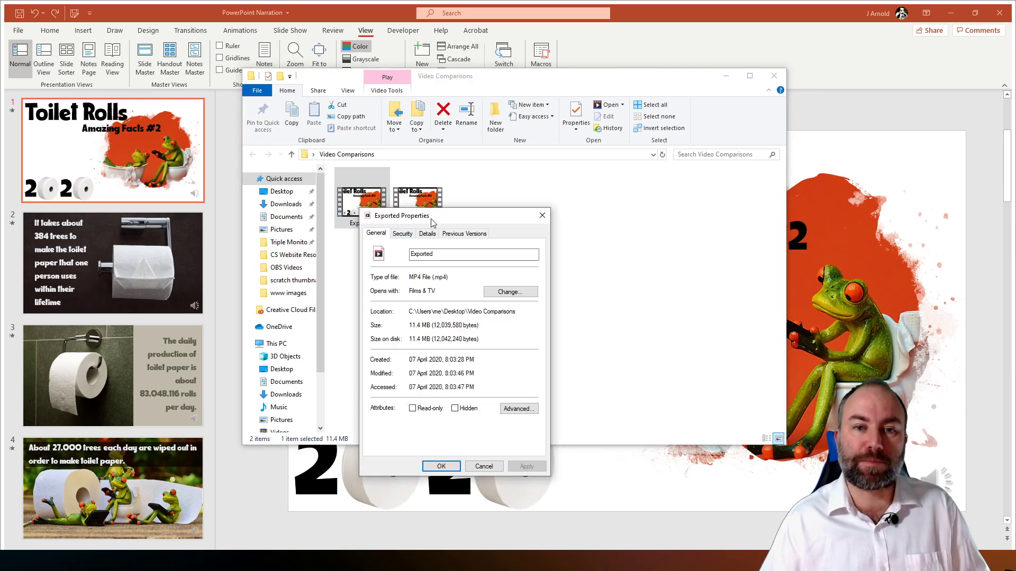
left_click_drag(431, 221, 272, 162)
Open the Macro video's Properties and place both Properties windows side by side.
left_click(418, 201)
right_click(414, 207)
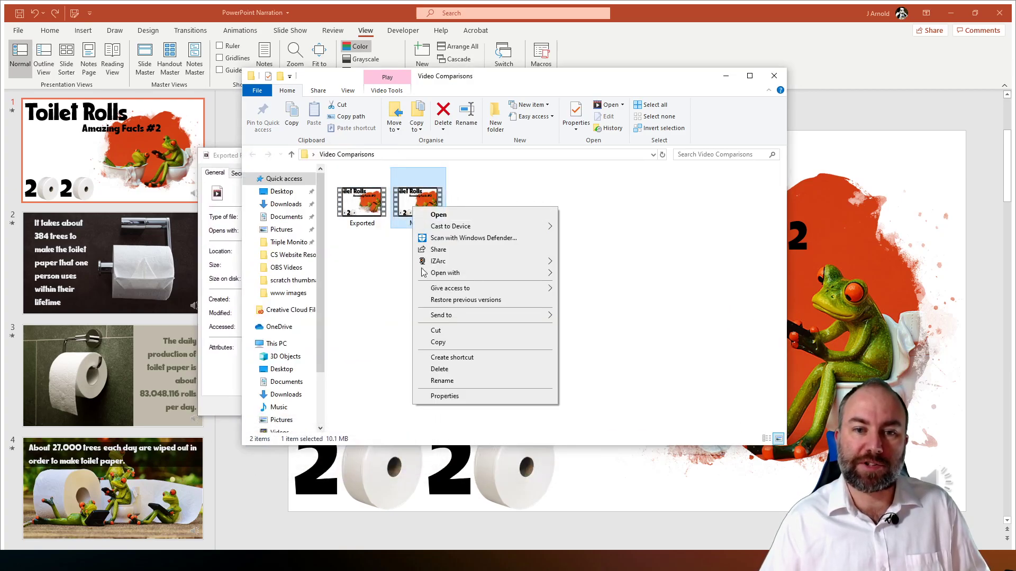
left_click(440, 396)
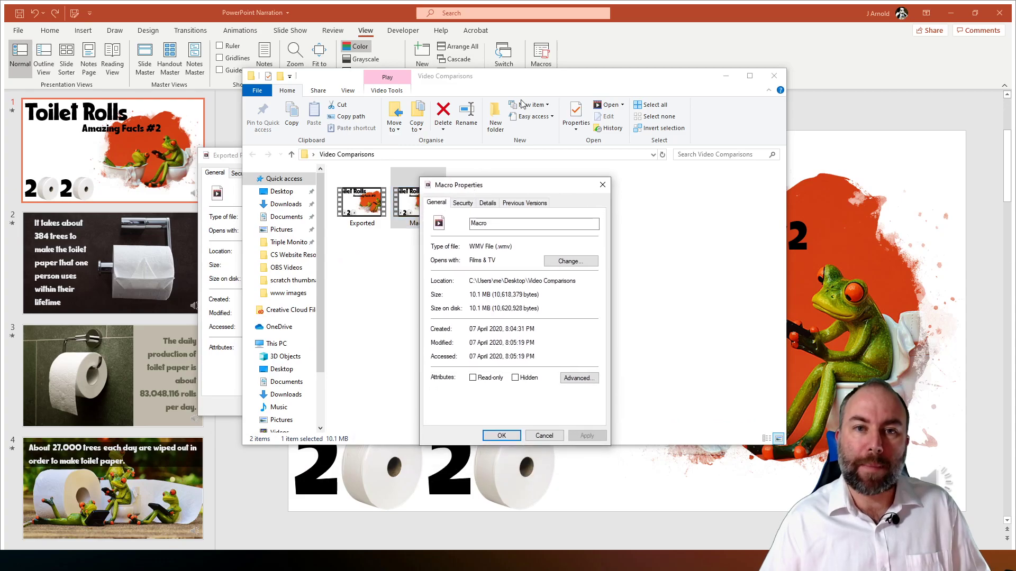
left_click(726, 76)
left_click_drag(474, 187, 530, 138)
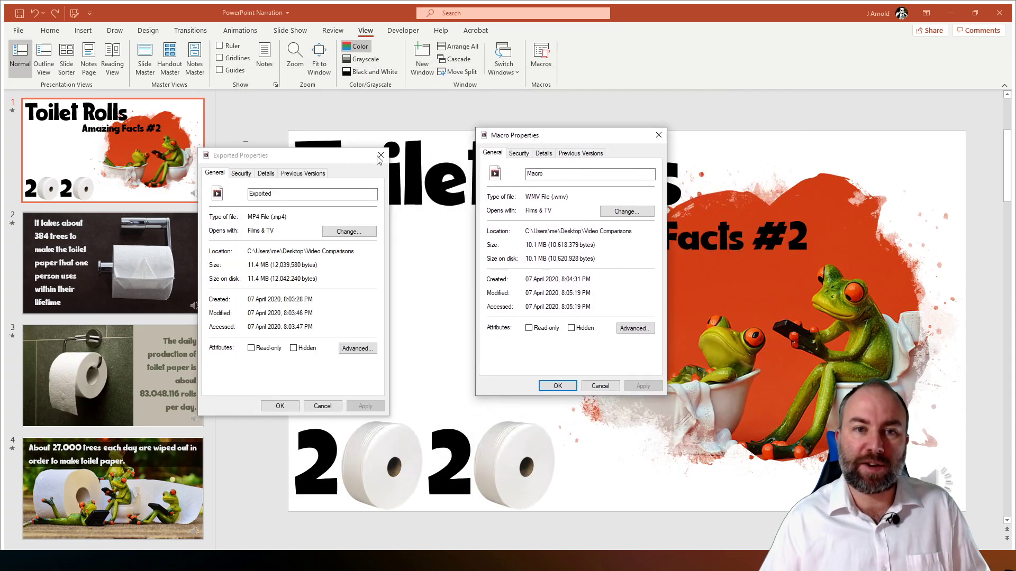
left_click_drag(327, 161, 401, 139)
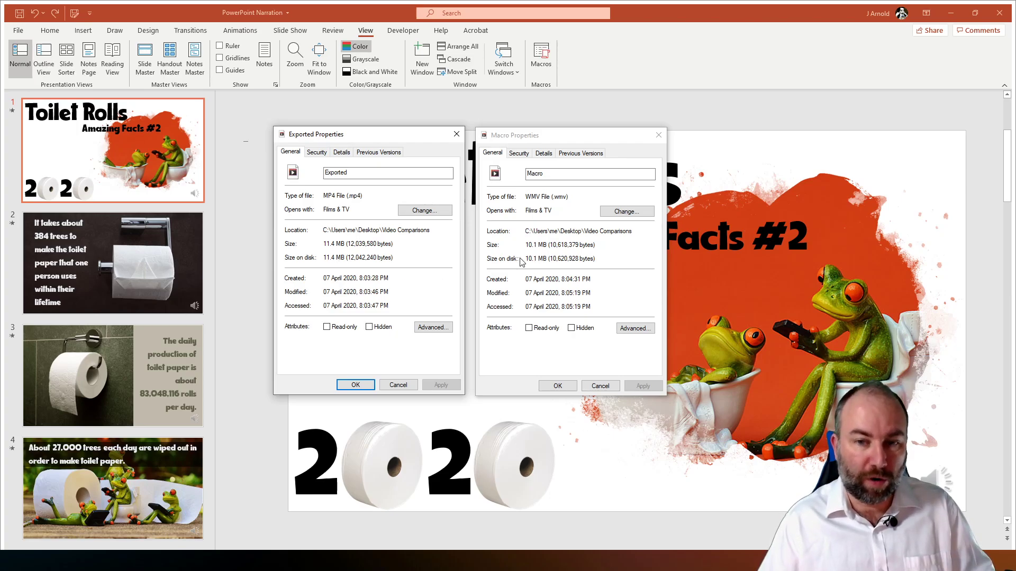
Compare the Details tabs (both 1920×1080, 30.30 vs 25 fps), then close both windows.
left_click(341, 152)
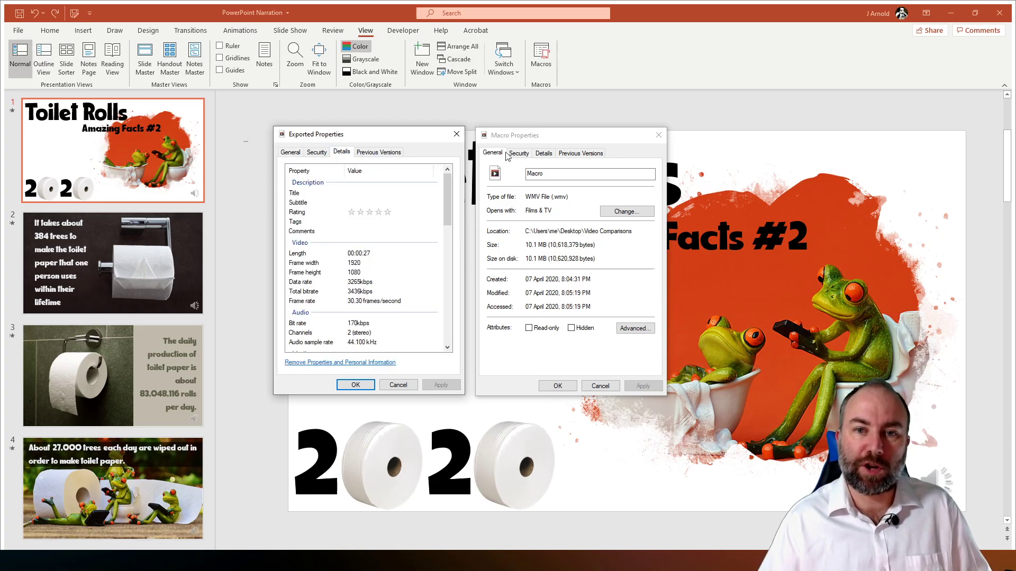
left_click(543, 152)
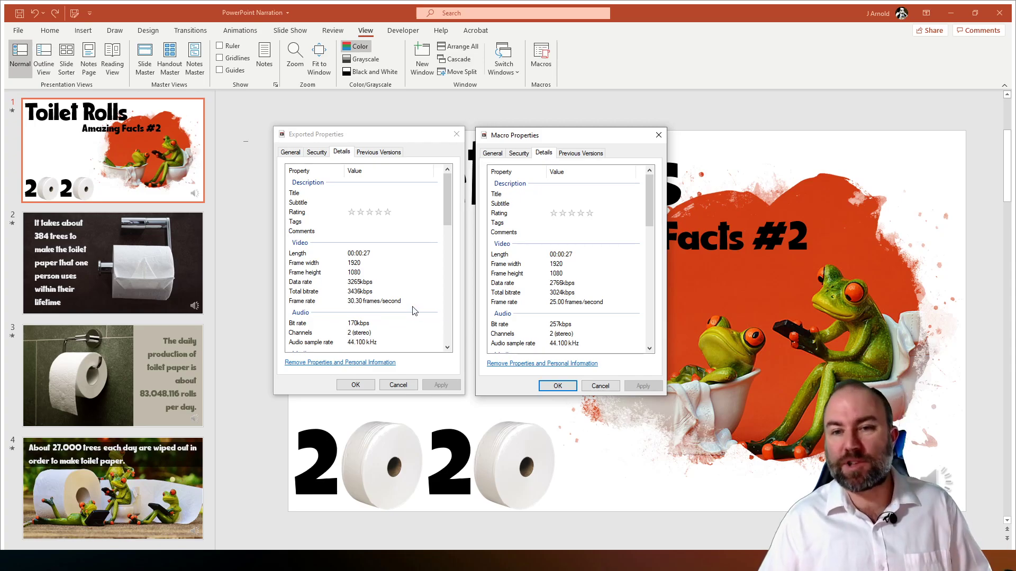
left_click(659, 134)
left_click(456, 134)
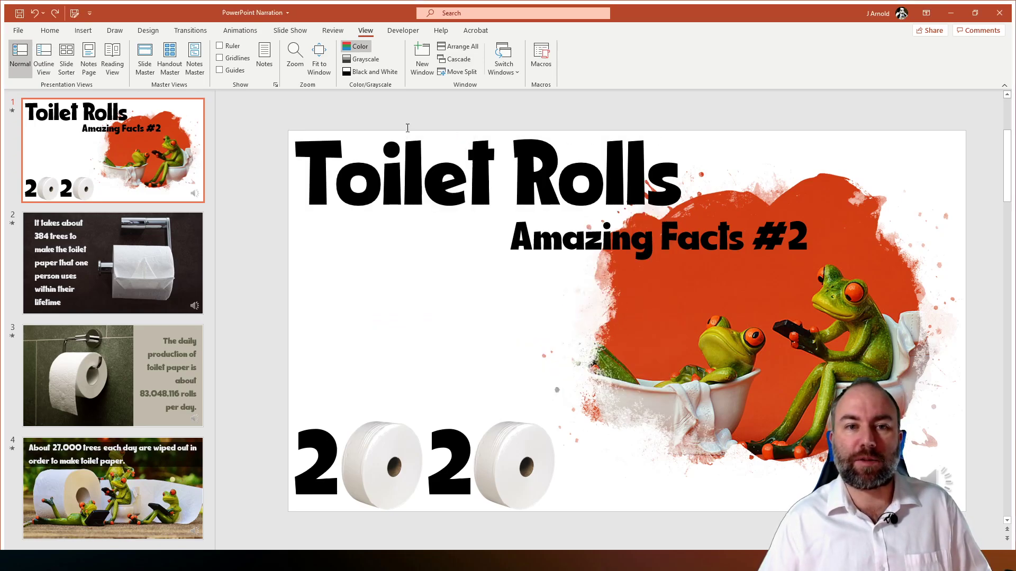
left_click(359, 121)
left_click(245, 155)
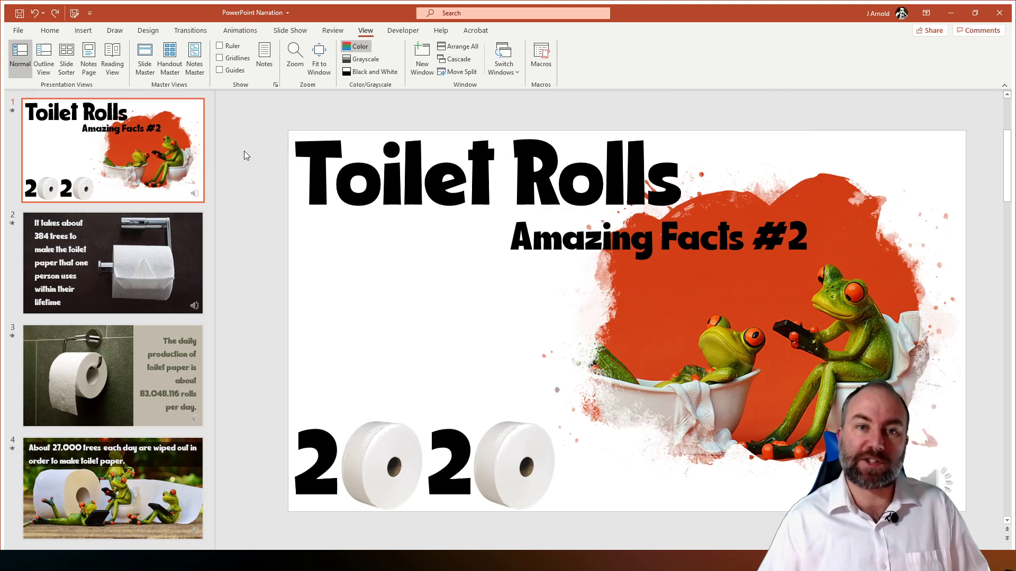